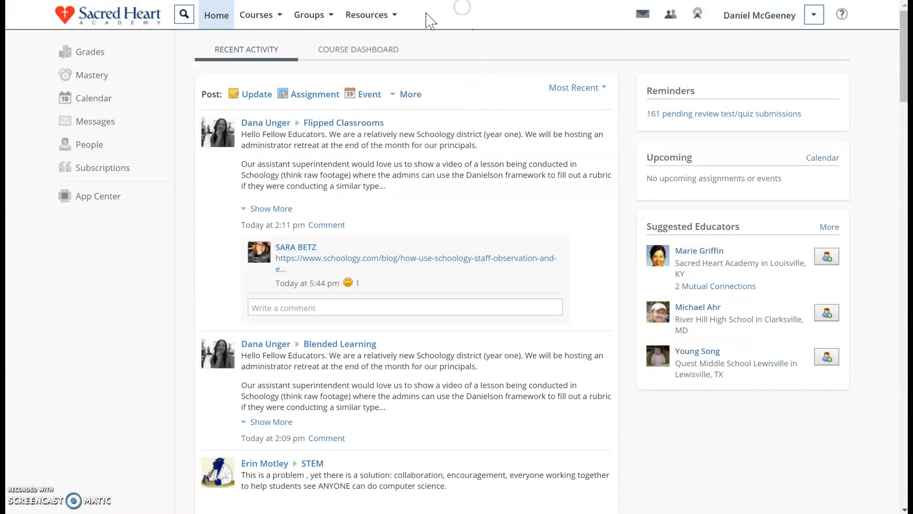
pyautogui.click(357, 20)
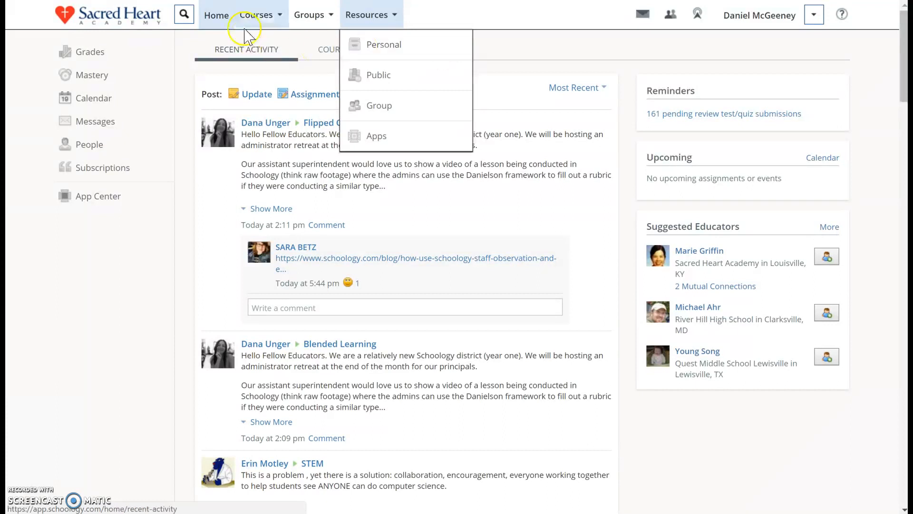
pyautogui.click(266, 13)
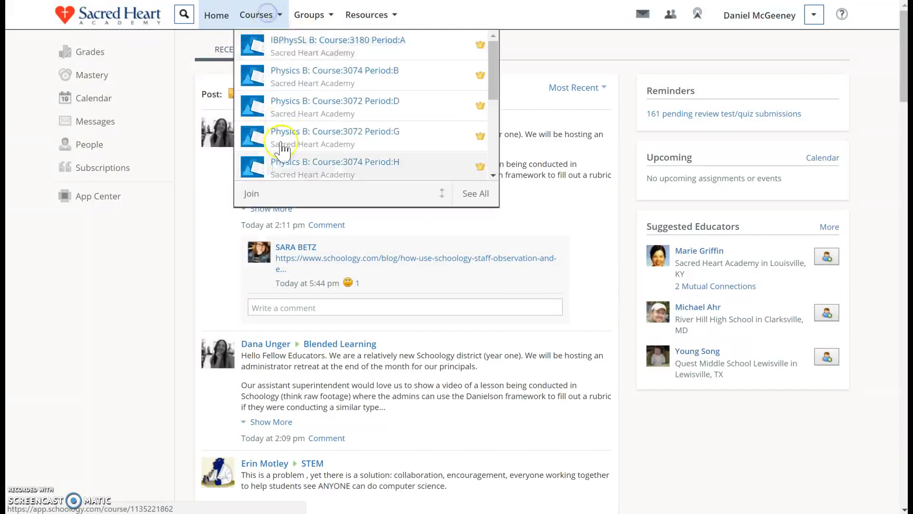
pyautogui.click(309, 127)
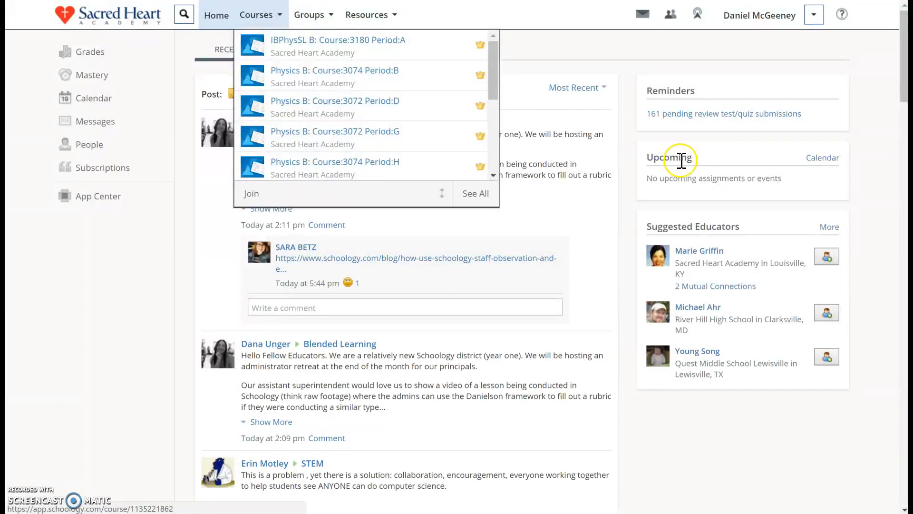
pyautogui.click(560, 20)
# Send a connection request to the first suggested educator
pyautogui.click(826, 256)
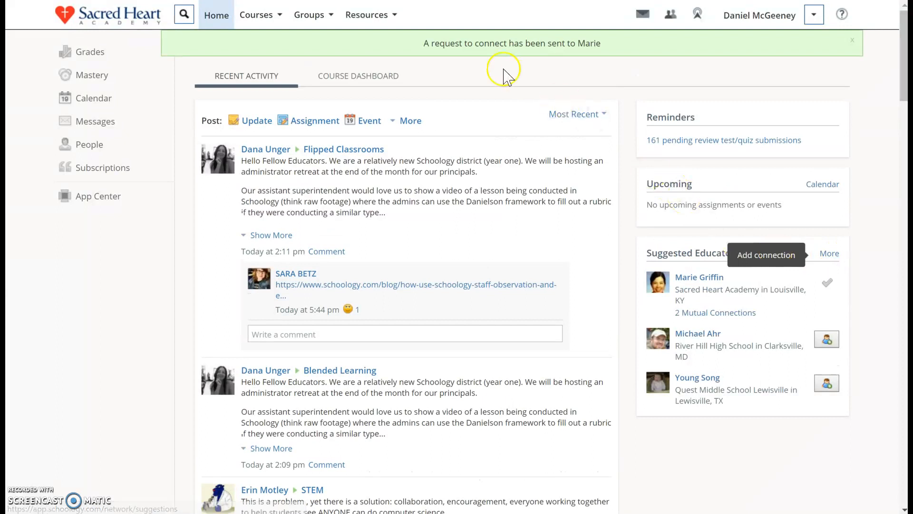
pyautogui.moveTo(432, 43); pyautogui.dragTo(632, 43)
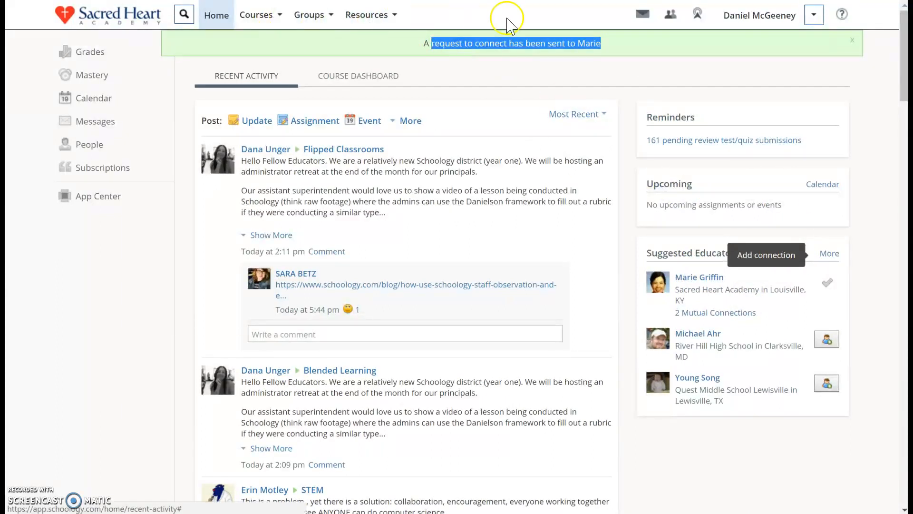
# Open the personal resources library
pyautogui.click(251, 22)
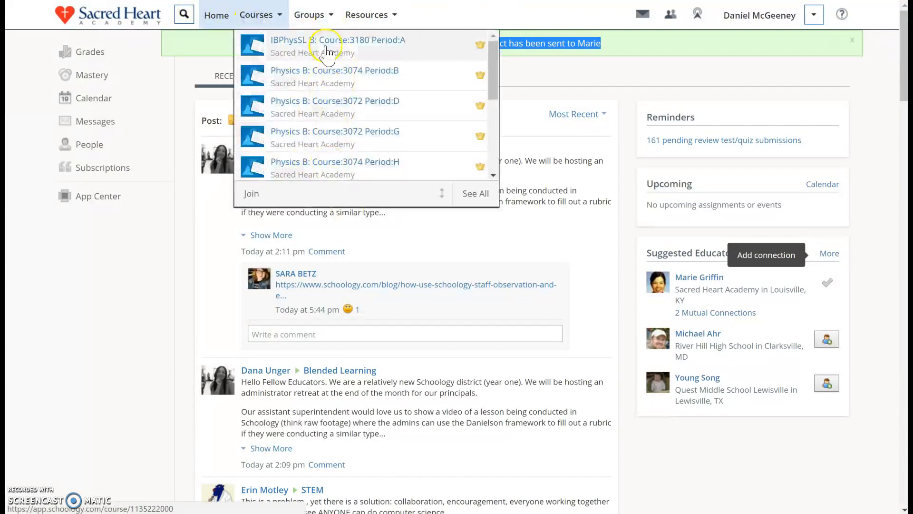
pyautogui.click(356, 10)
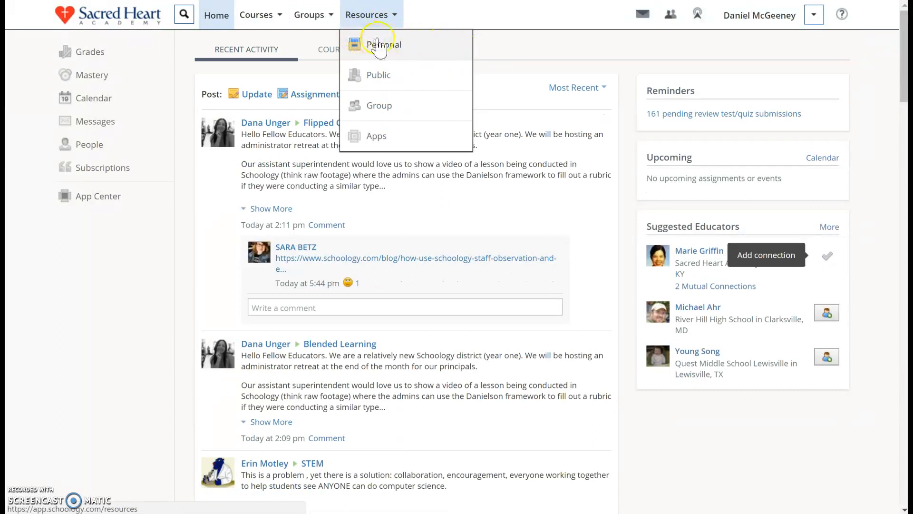
pyautogui.click(466, 18)
pyautogui.click(373, 16)
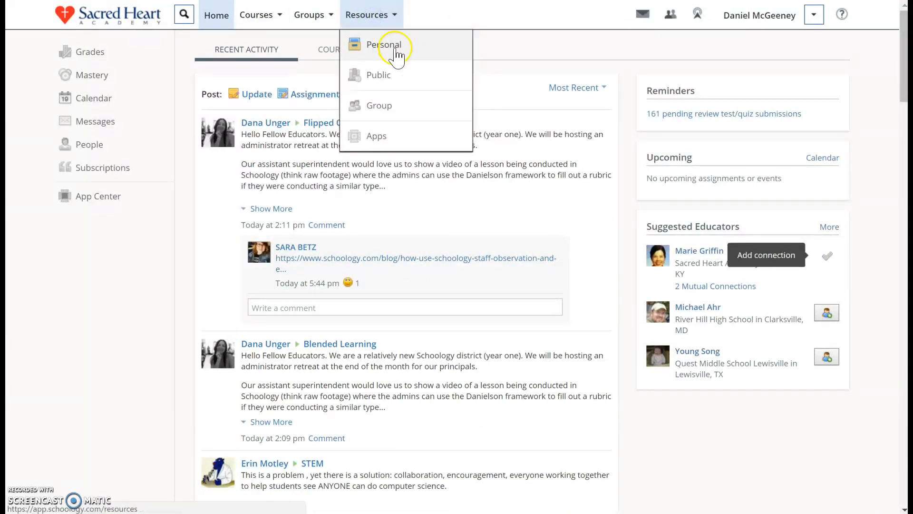
pyautogui.click(392, 49)
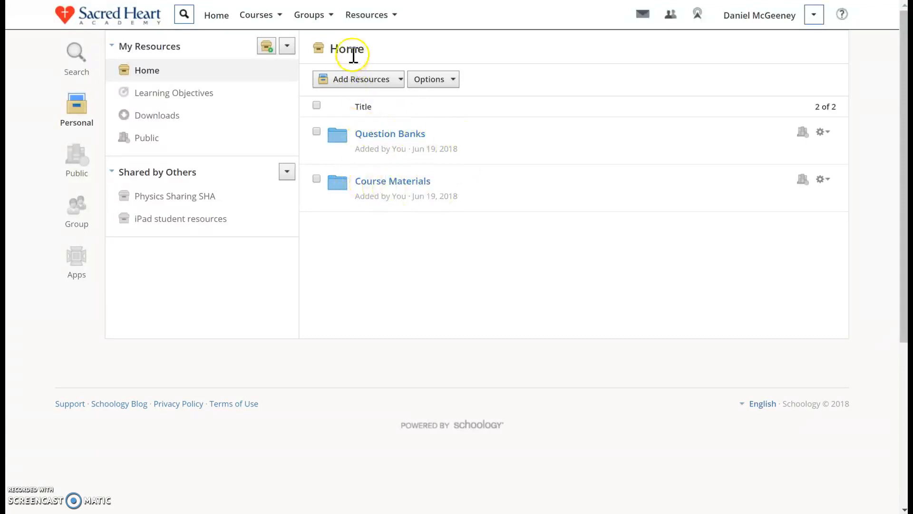
# Look through the Learning Objectives, Downloads and Public collections in the personal resources, and return to the Home collection
pyautogui.click(336, 52)
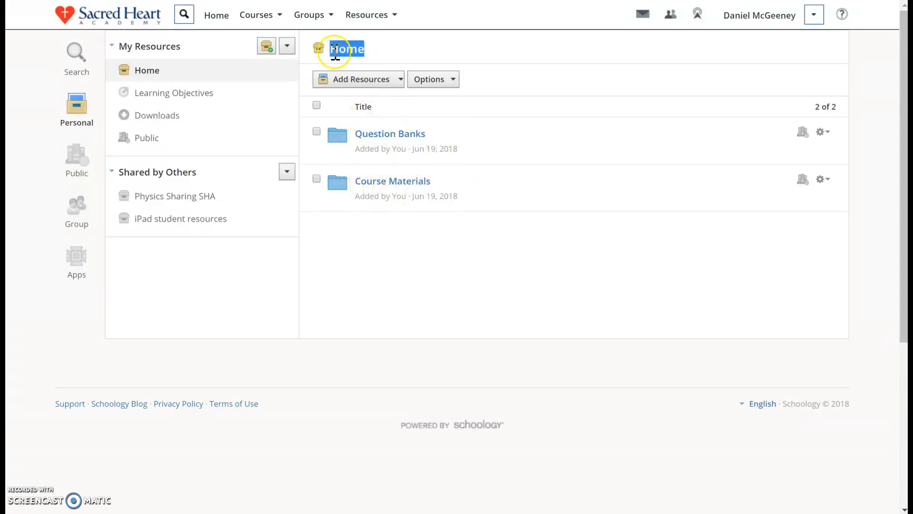
pyautogui.click(350, 57)
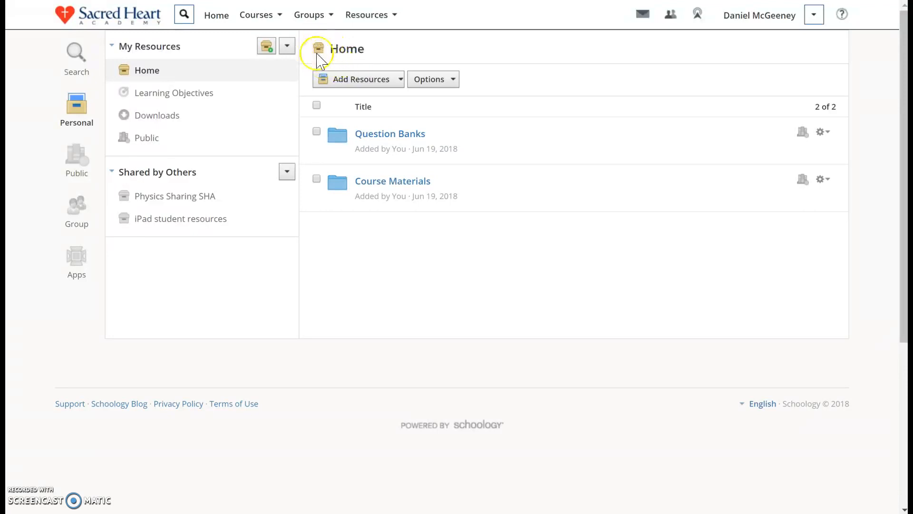
pyautogui.click(166, 99)
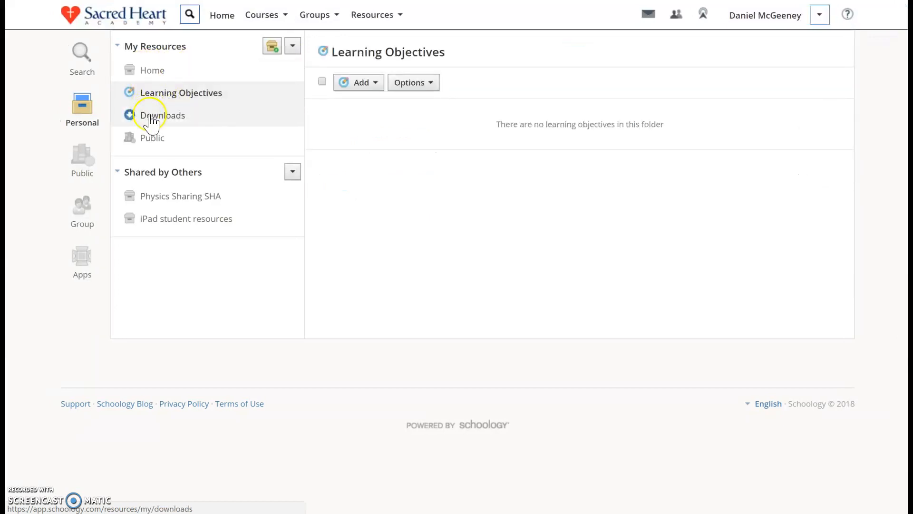
pyautogui.click(152, 117)
pyautogui.click(157, 139)
pyautogui.click(172, 71)
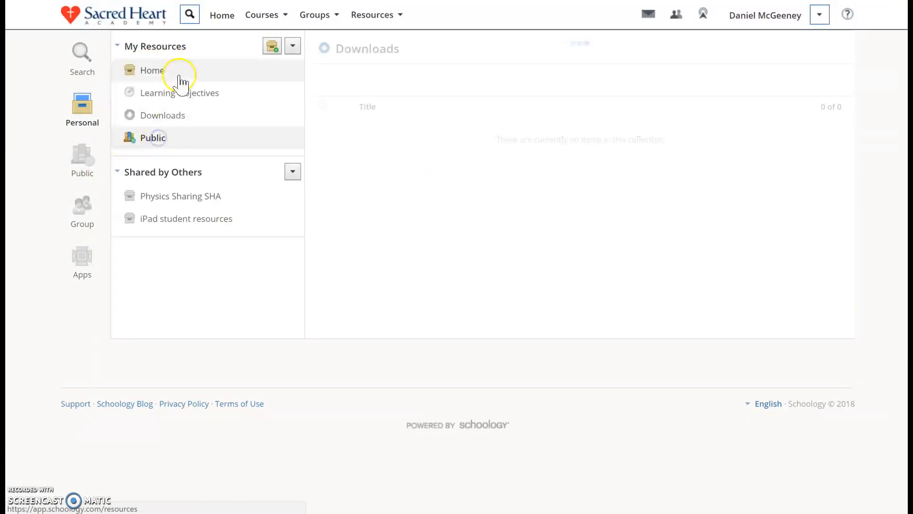
# Create a new collection titled "Physics CPI" in the personal resources
pyautogui.click(268, 50)
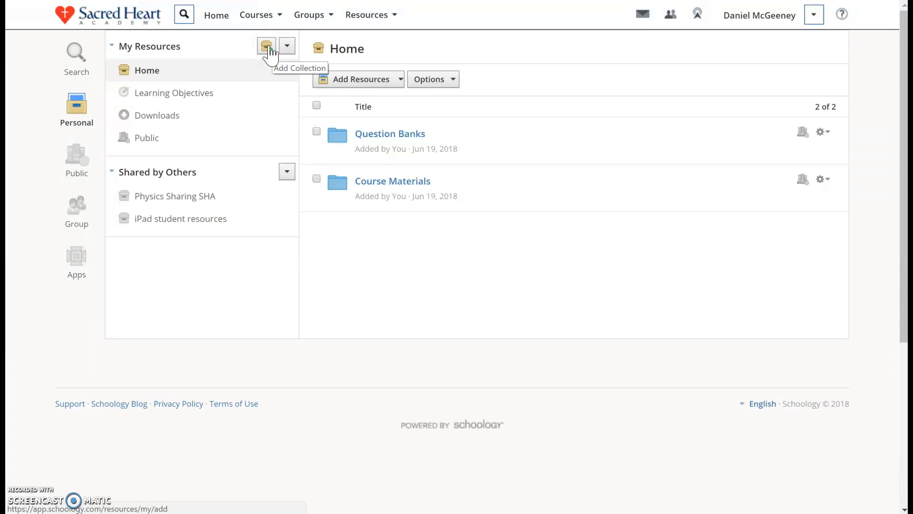
pyautogui.click(268, 47)
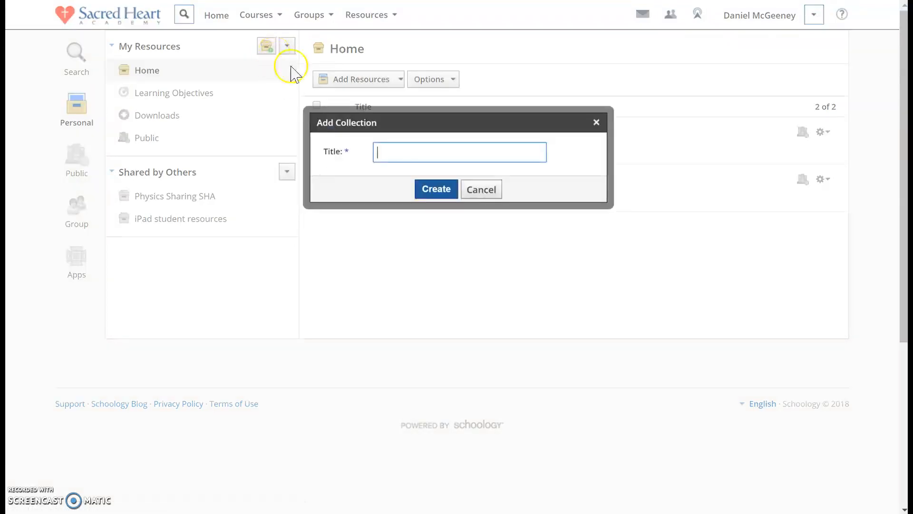
pyautogui.write('Physics ')
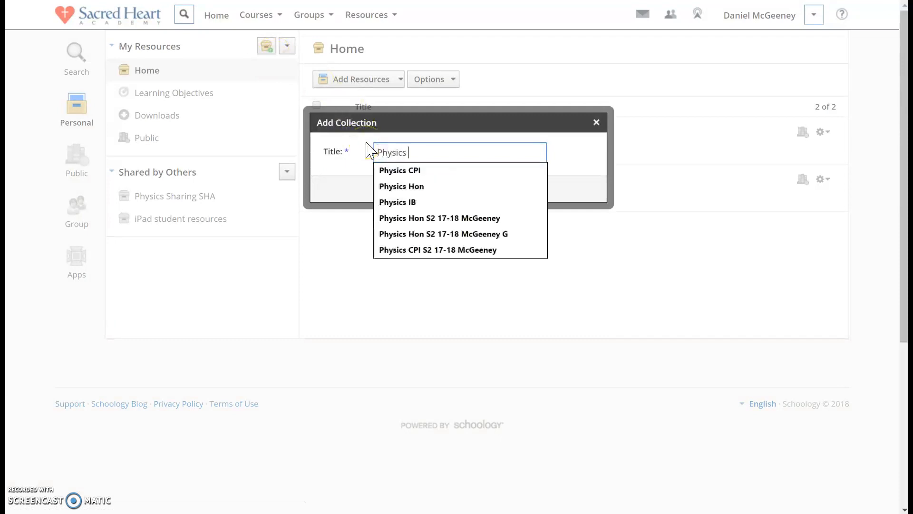
pyautogui.write('CPI')
pyautogui.click(354, 156)
pyautogui.click(435, 191)
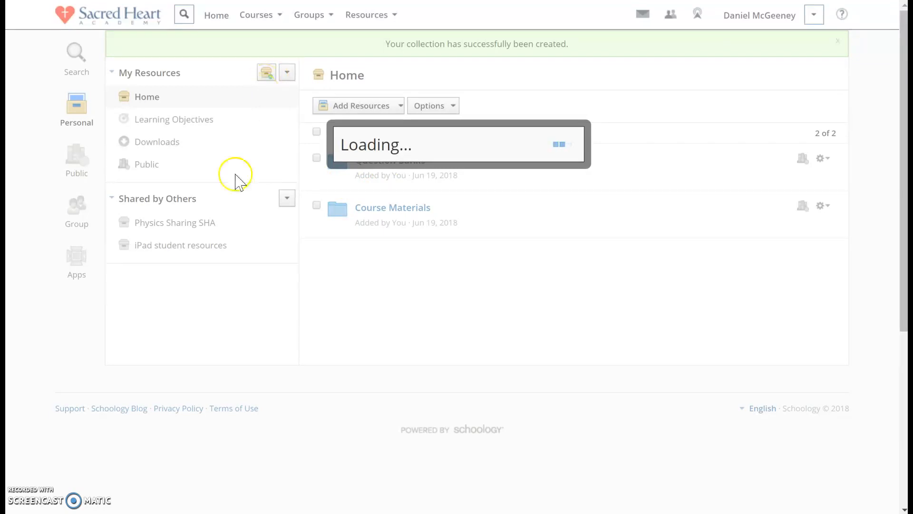
# Add another personal resource collection with the title "Physics Hon"
pyautogui.click(267, 46)
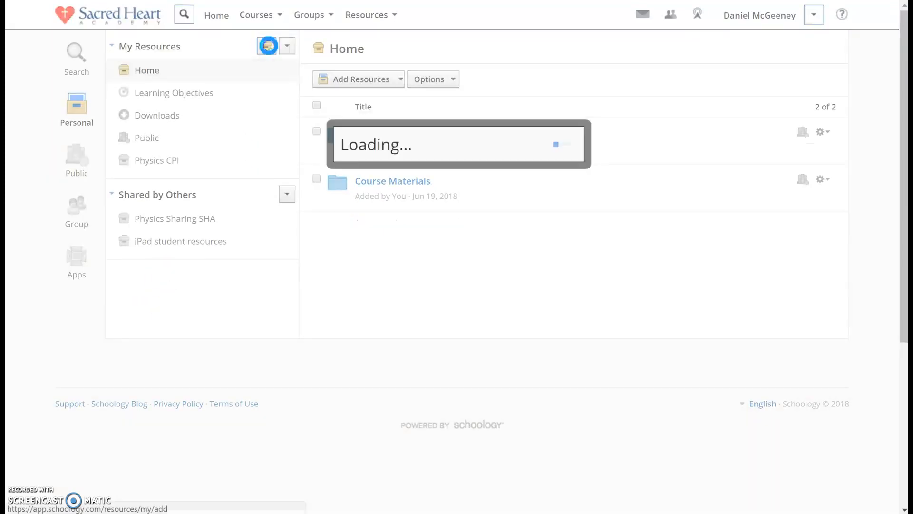
pyautogui.write('Physics')
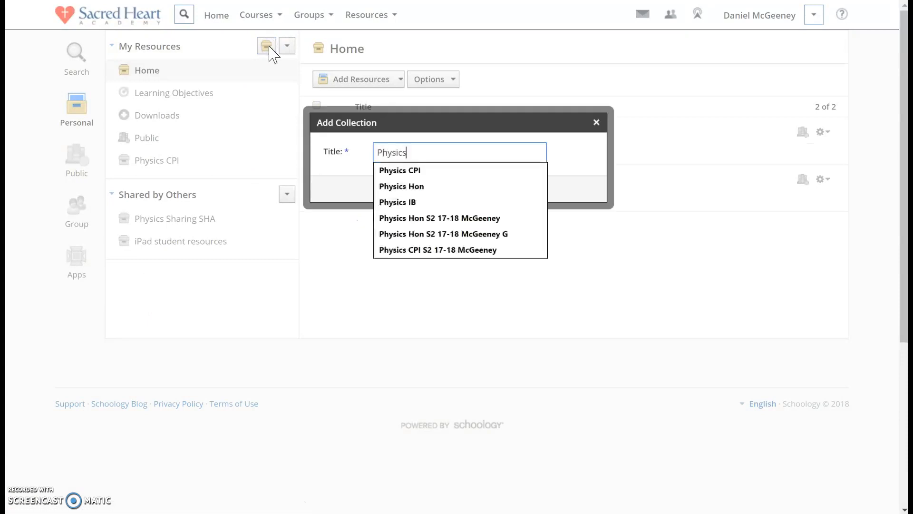
pyautogui.write(' Hon')
pyautogui.press('Return')
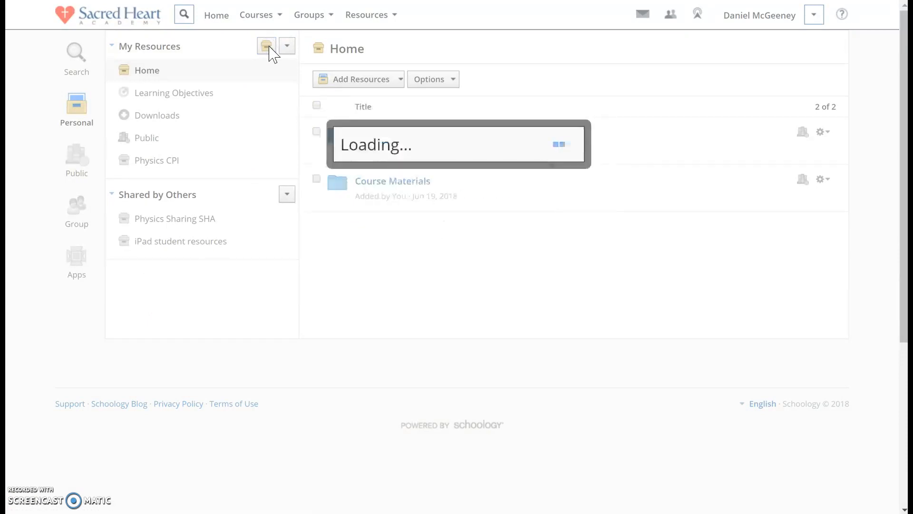
# Add a third personal resource collection with the title "Physics IB"
pyautogui.click(268, 46)
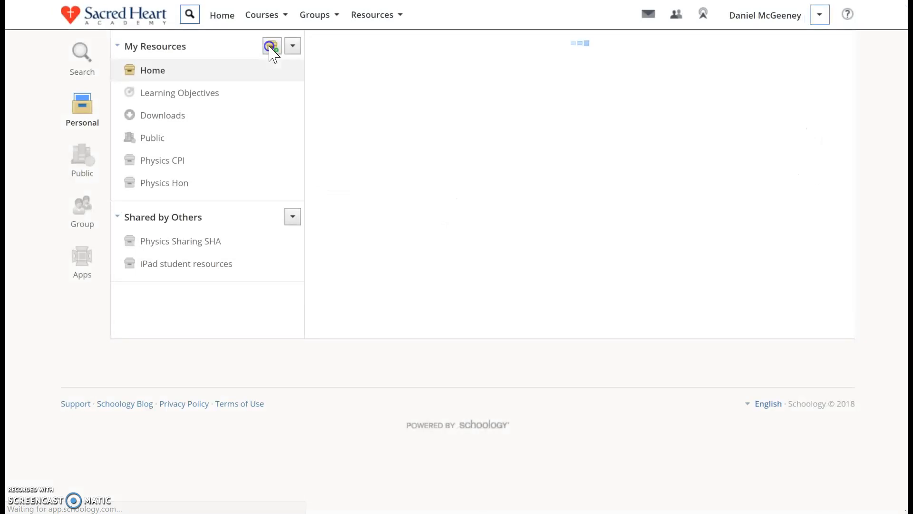
pyautogui.write('Physics IB')
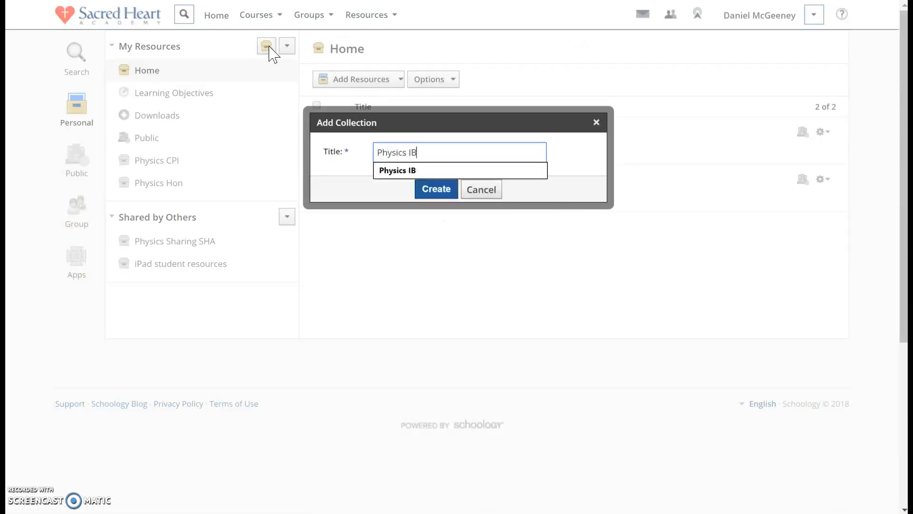
pyautogui.press('Return')
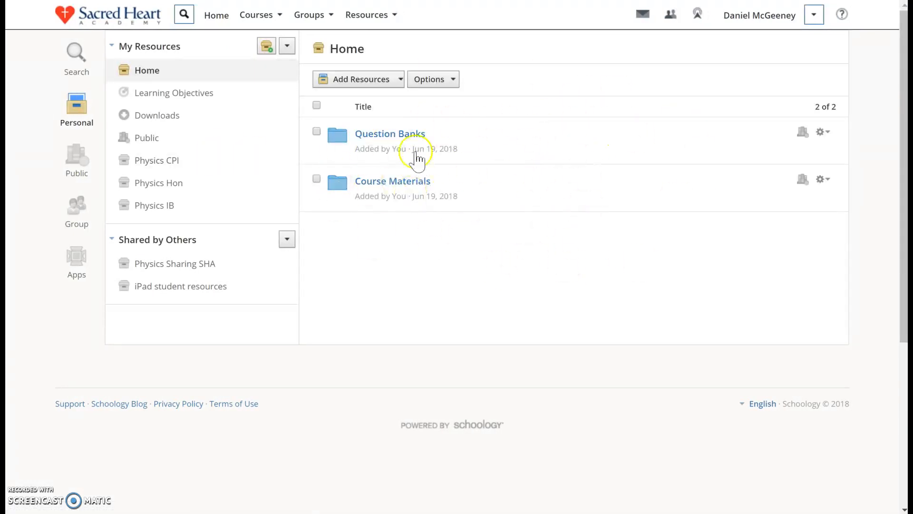
# View the contents of the Physics CPI, Physics Hon and Physics IB collections one after another
pyautogui.click(338, 52)
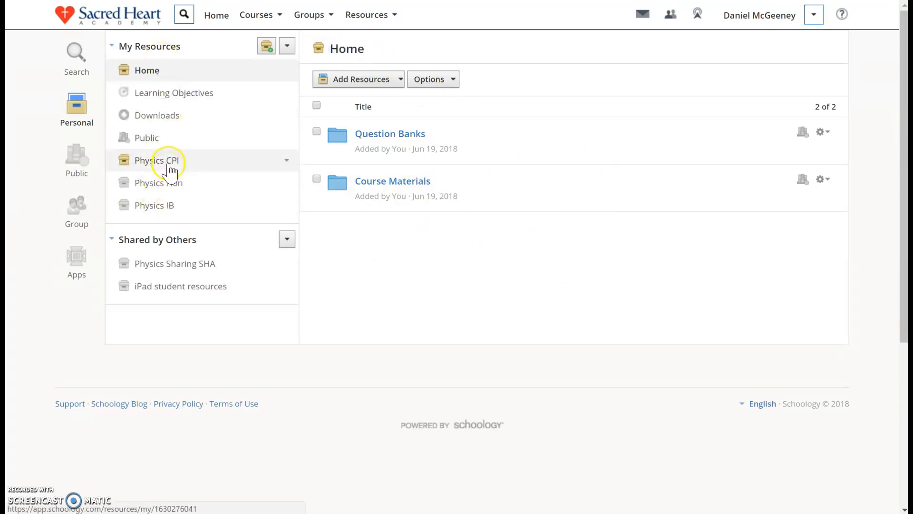
pyautogui.click(168, 162)
pyautogui.click(174, 184)
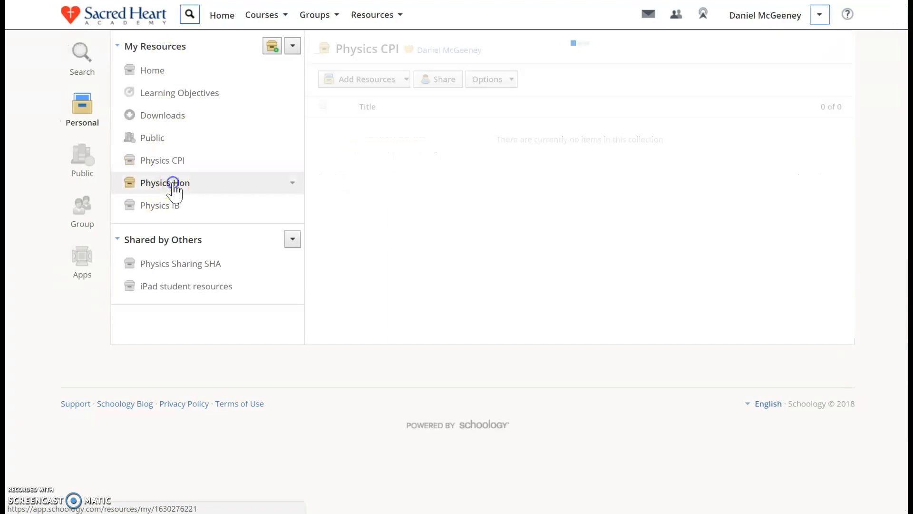
pyautogui.click(193, 206)
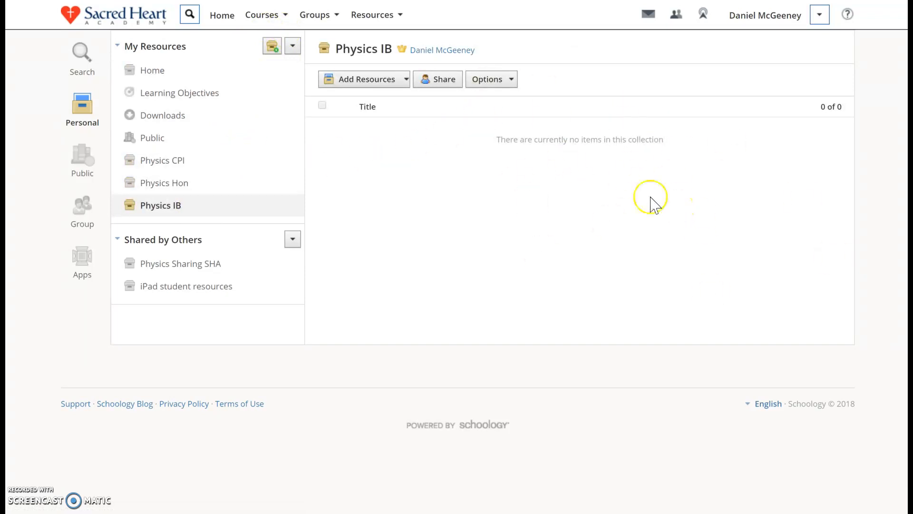
pyautogui.click(265, 15)
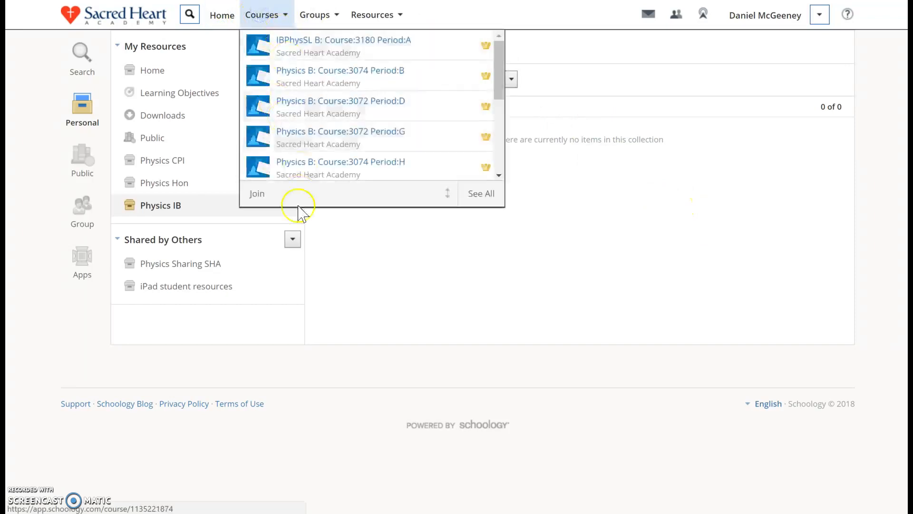
pyautogui.click(378, 15)
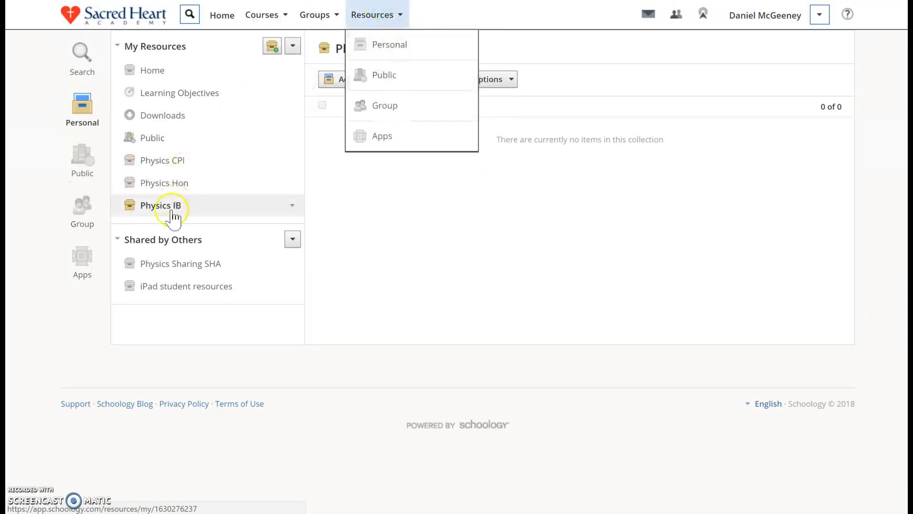
pyautogui.click(398, 220)
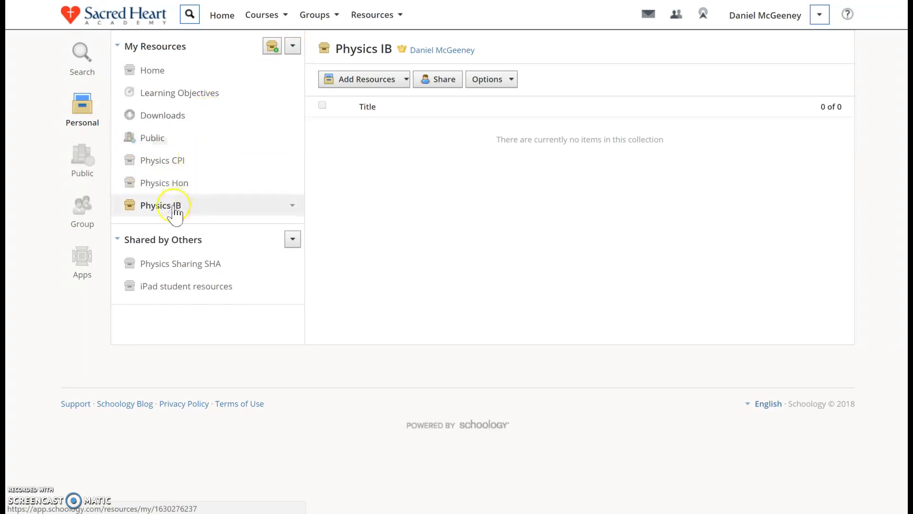
# Reorder the personal collections so Physics CPI, Physics Hon and Physics IB come directly below Home, and save the order
pyautogui.click(293, 46)
pyautogui.click(295, 72)
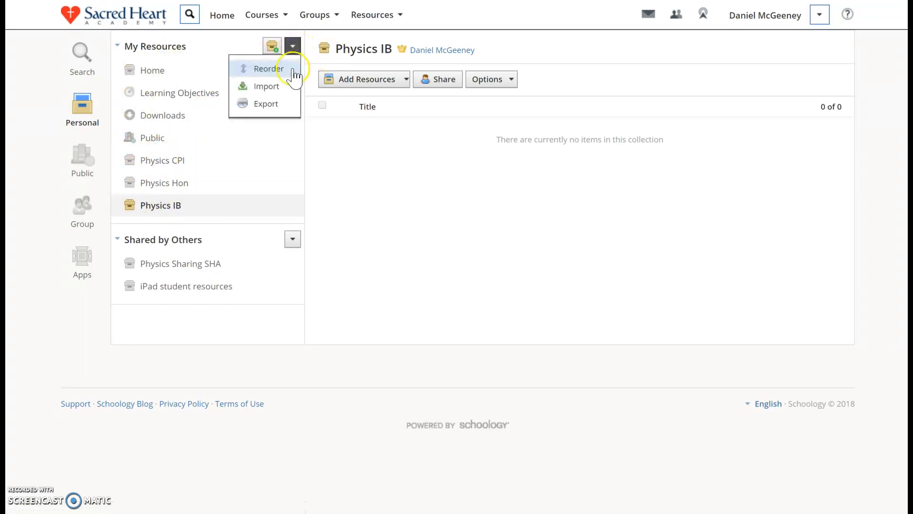
pyautogui.click(257, 70)
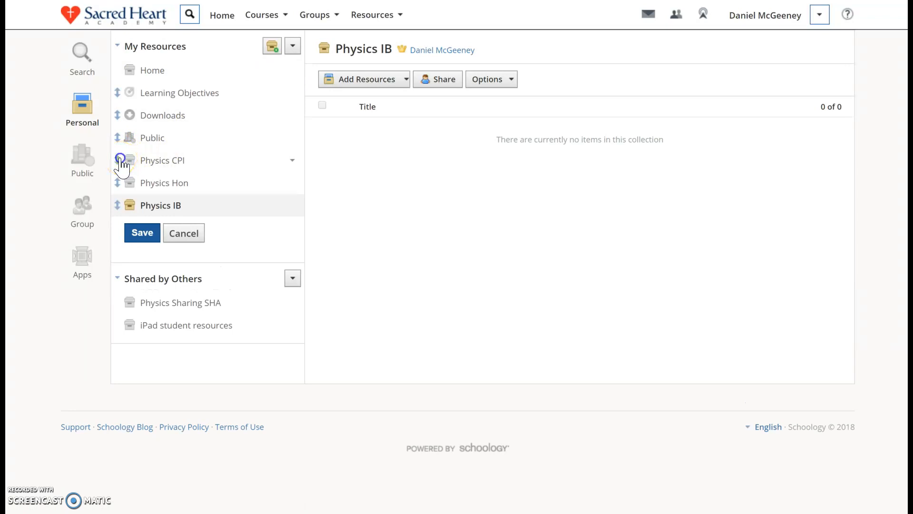
pyautogui.moveTo(120, 152); pyautogui.dragTo(117, 93)
pyautogui.moveTo(117, 183); pyautogui.dragTo(115, 112)
pyautogui.moveTo(117, 204); pyautogui.dragTo(116, 138)
pyautogui.click(143, 232)
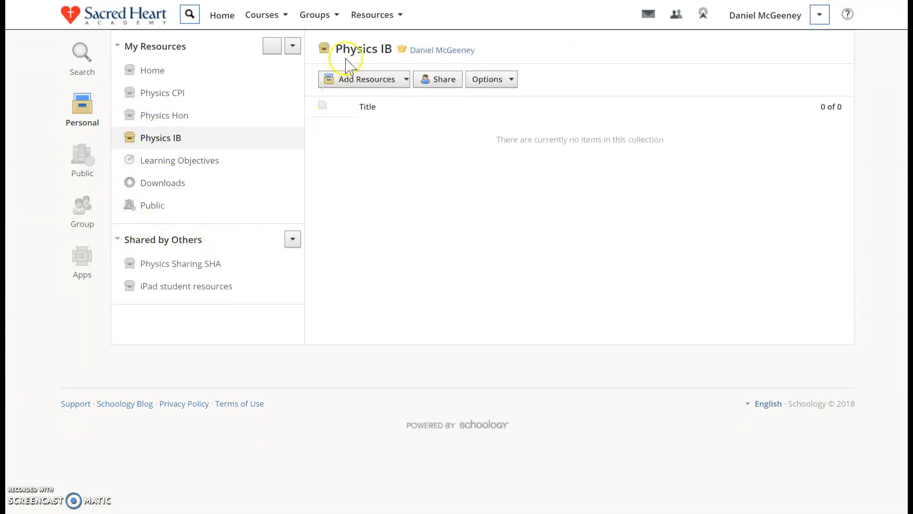
# Open the Physics B Course:3072 Period:G course and look at the actions available for individual material folders
pyautogui.click(262, 15)
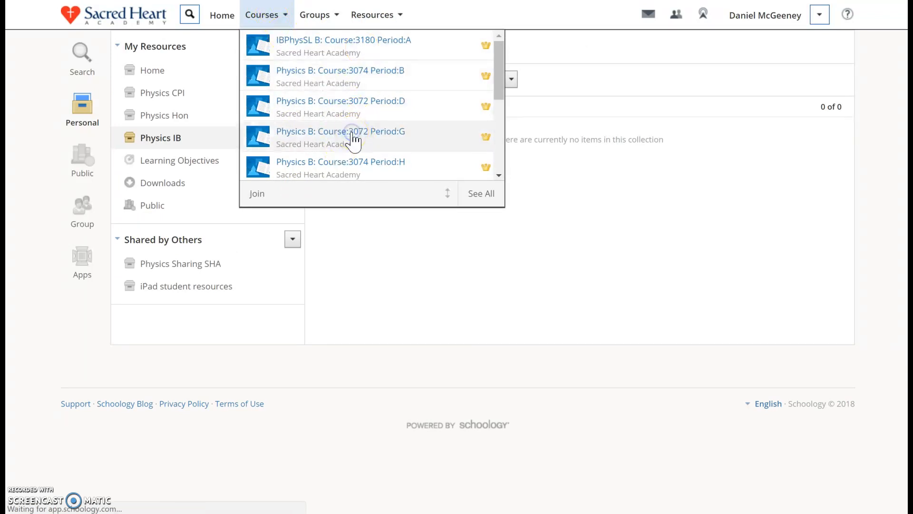
pyautogui.click(383, 142)
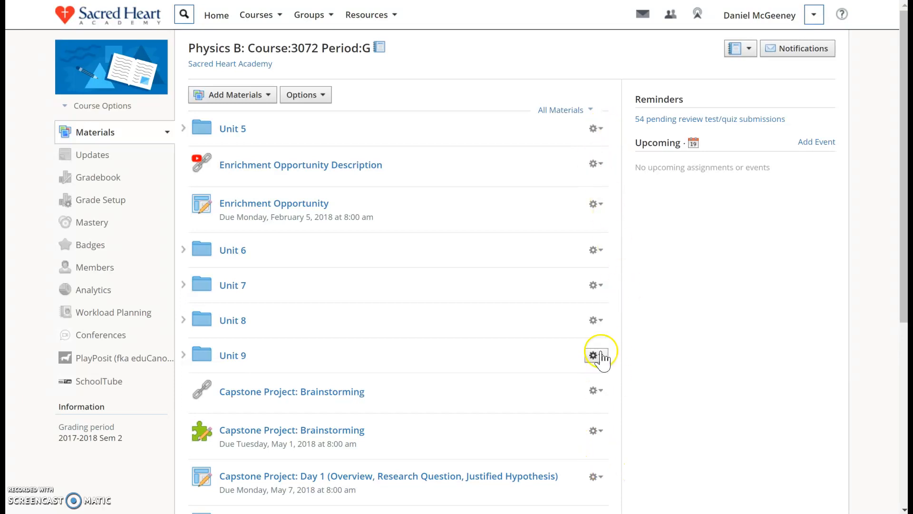
pyautogui.click(595, 128)
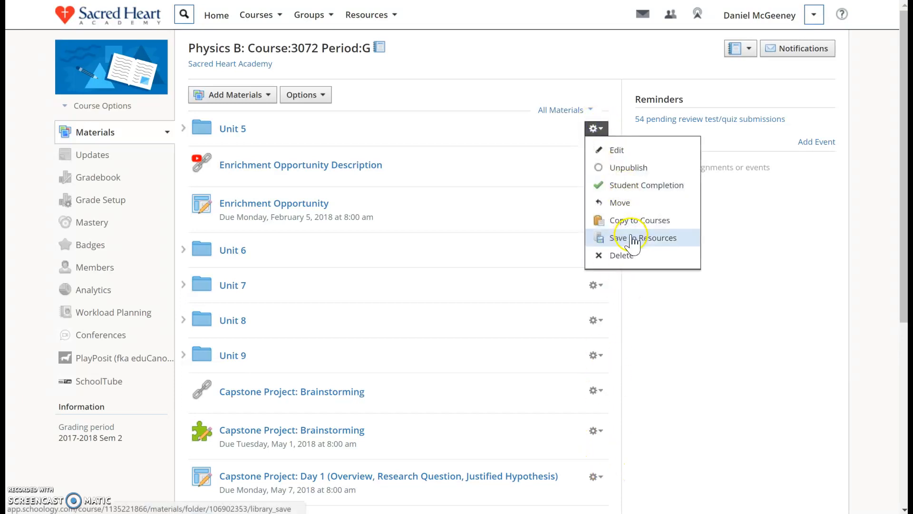
pyautogui.click(587, 286)
pyautogui.click(643, 394)
# Save the whole Physics B Course:3072 Period:G course to the Physics Hon collection as a folder with resources, without a parent folder
pyautogui.click(317, 97)
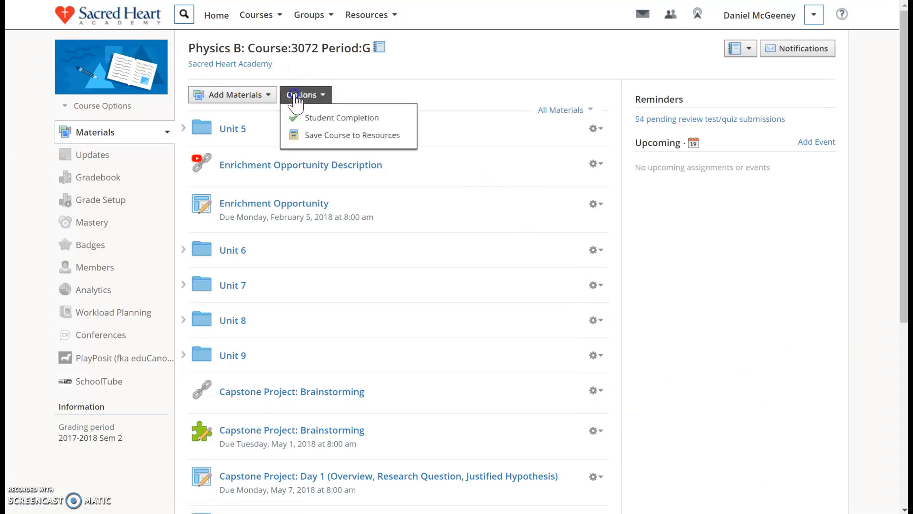
pyautogui.click(322, 131)
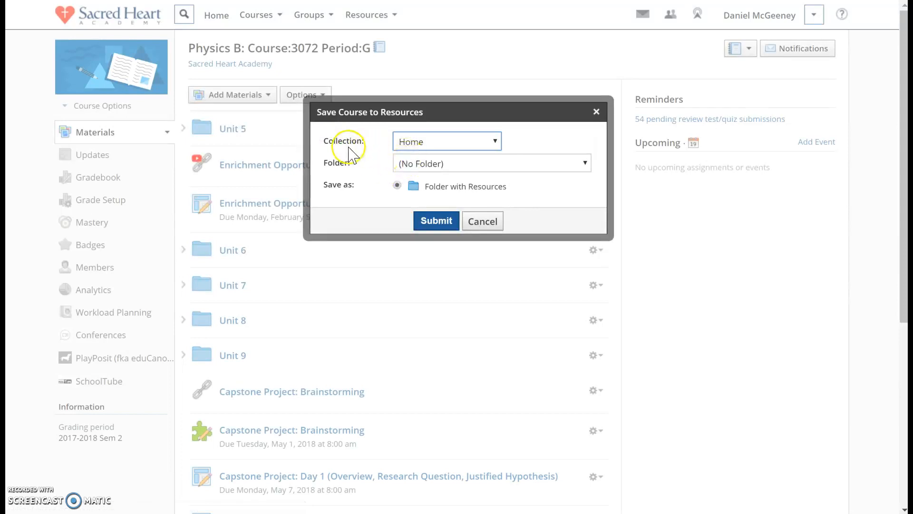
pyautogui.click(417, 139)
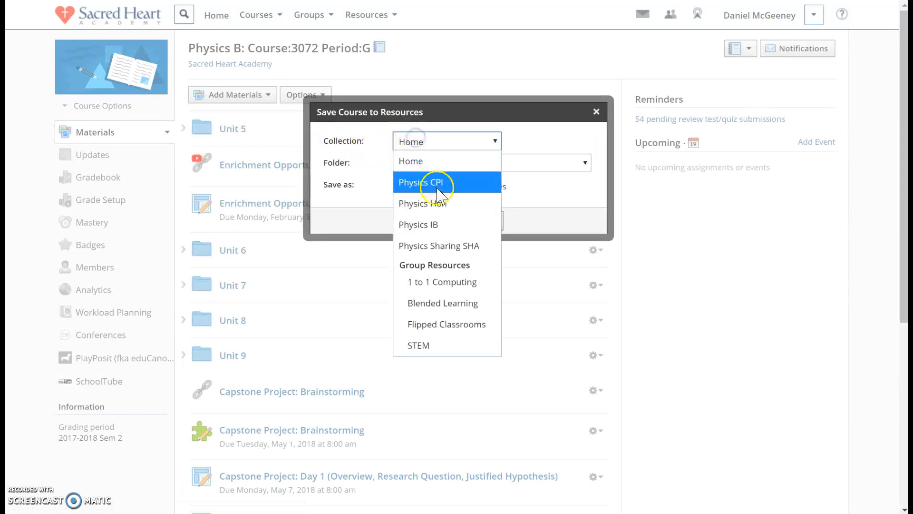
pyautogui.click(438, 203)
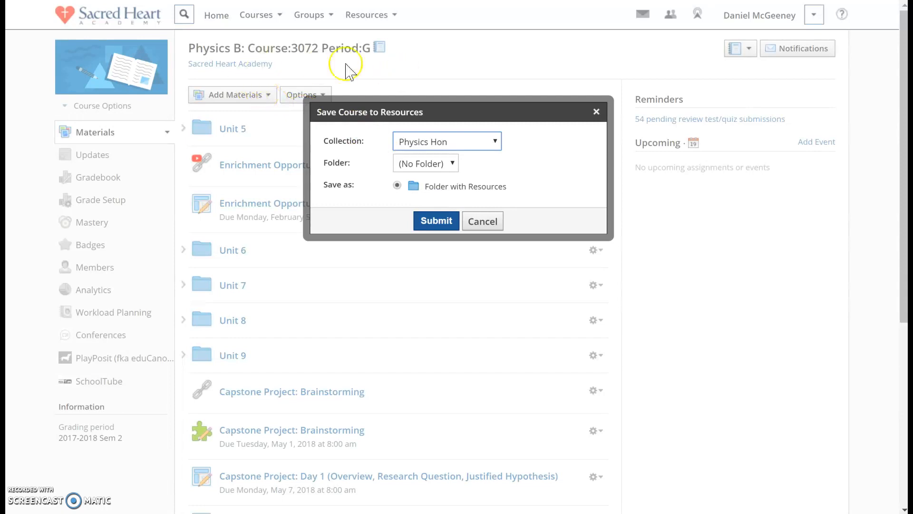
pyautogui.click(428, 164)
pyautogui.click(427, 163)
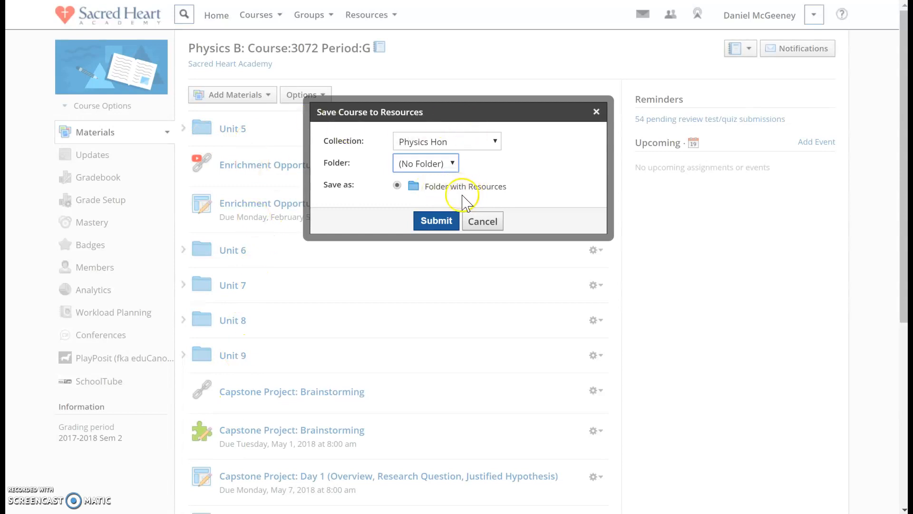
pyautogui.click(436, 221)
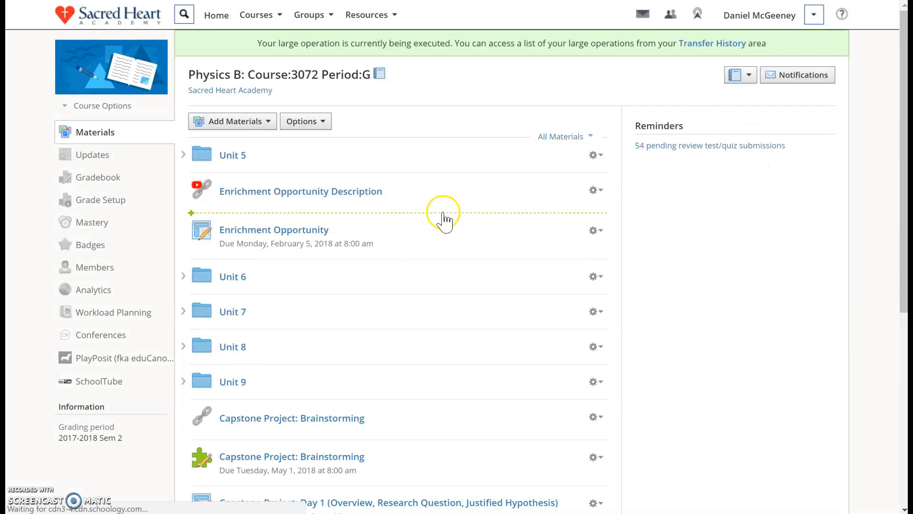
pyautogui.doubleClick(271, 43)
pyautogui.moveTo(270, 43); pyautogui.dragTo(449, 41)
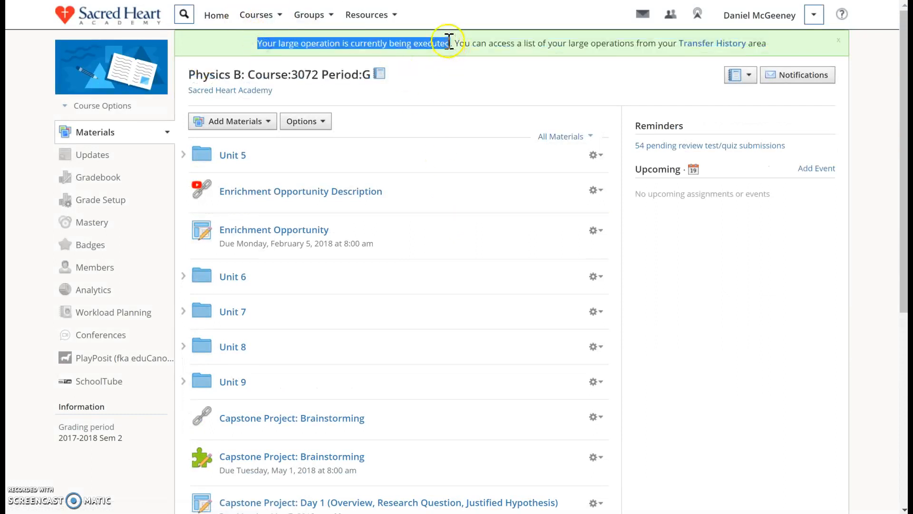
pyautogui.click(277, 43)
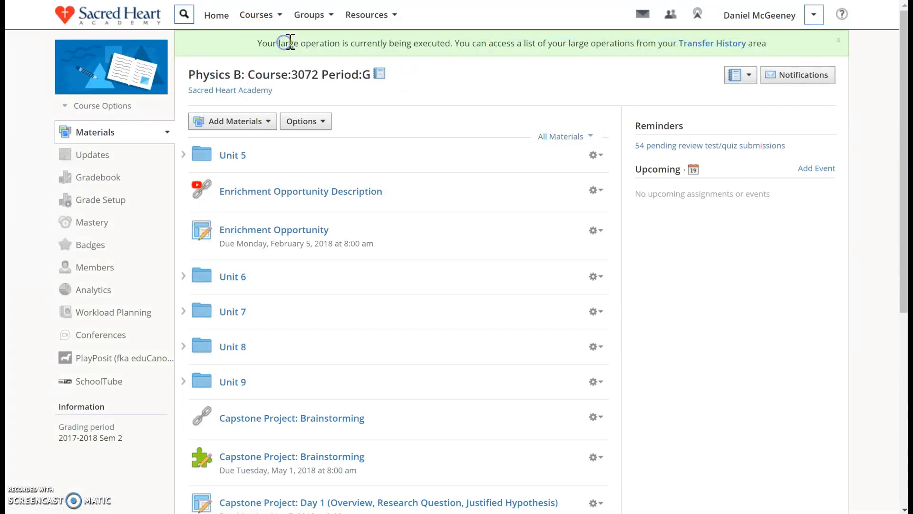
# Go to the personal resources and open the Physics Hon collection
pyautogui.click(266, 20)
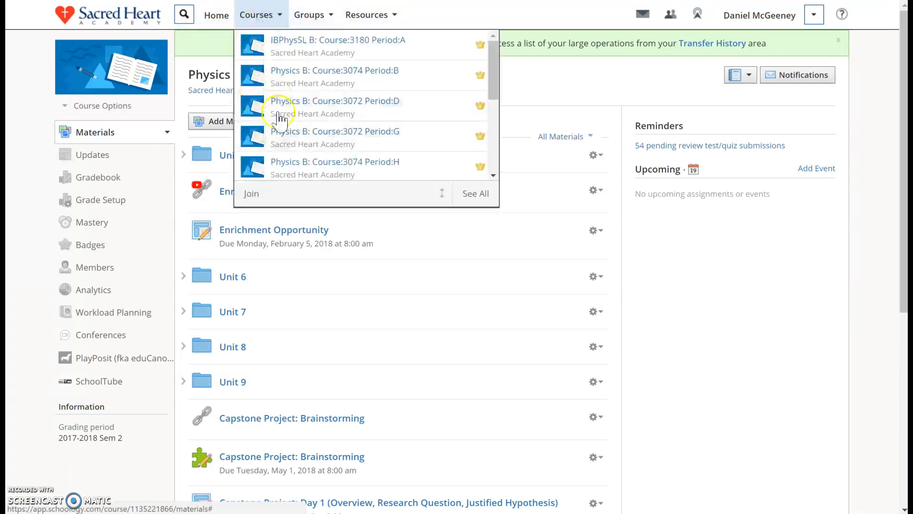
pyautogui.click(392, 17)
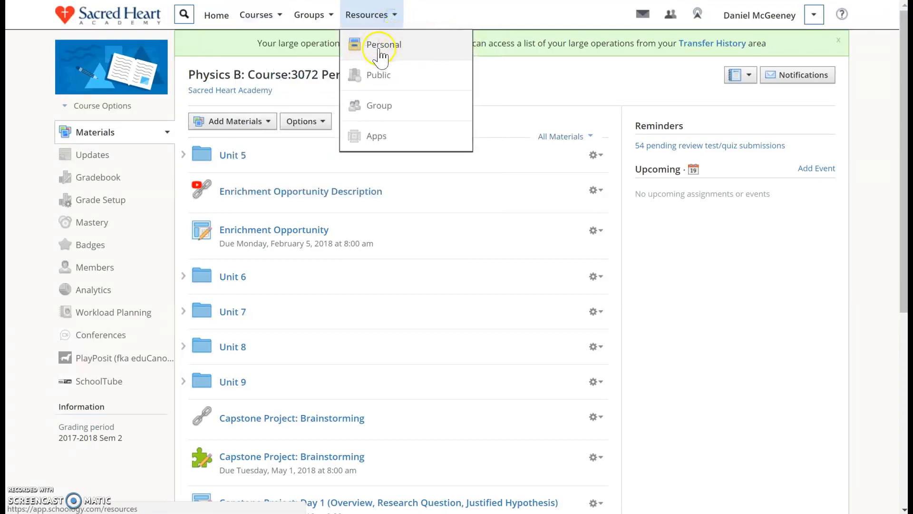
pyautogui.click(424, 58)
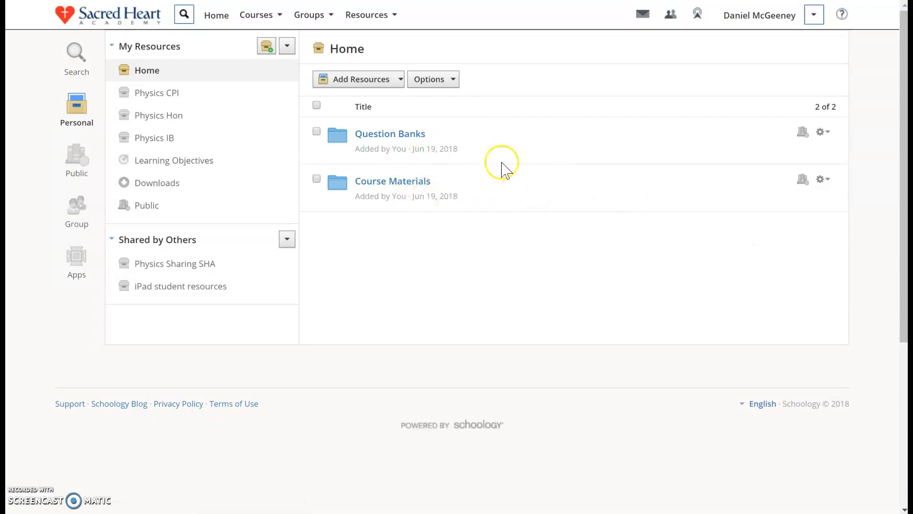
pyautogui.click(339, 48)
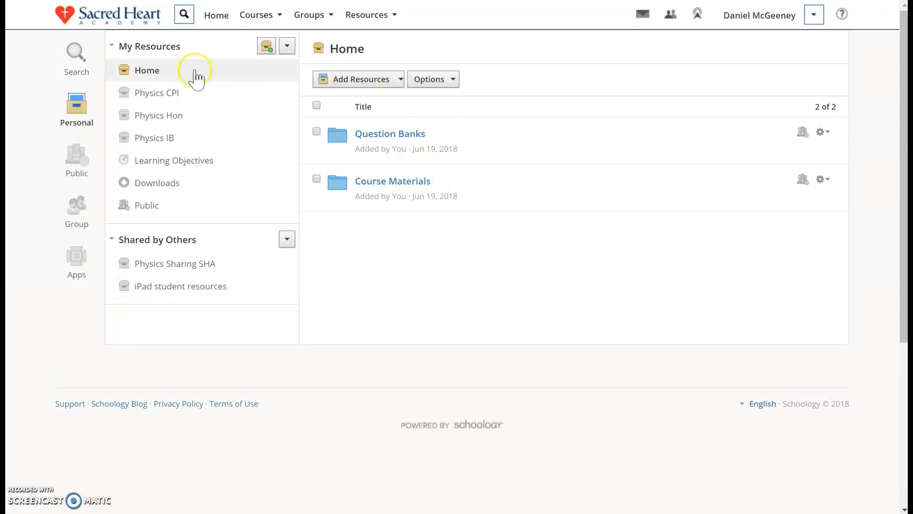
pyautogui.click(166, 118)
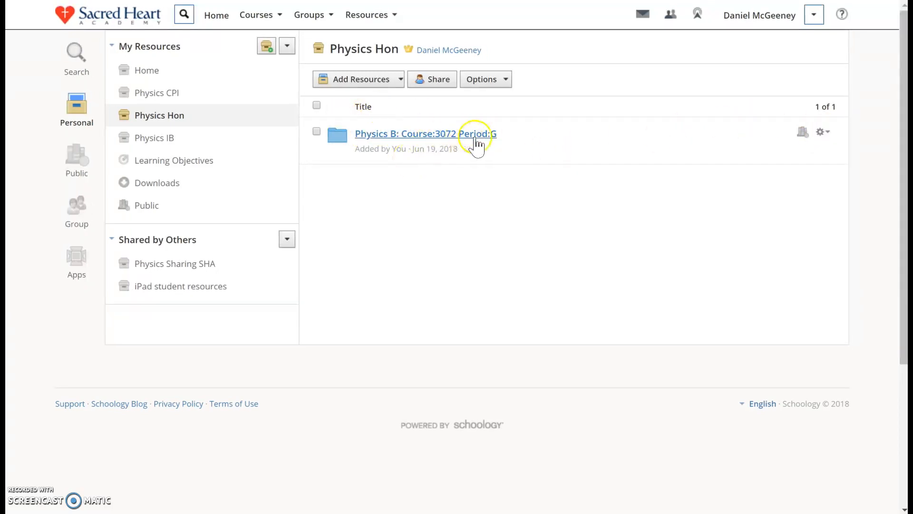
# Rename the saved course folder in Physics Hon as "Physics Hon S2 17-18" followed by the teacher's surname, and save the changes
pyautogui.click(830, 133)
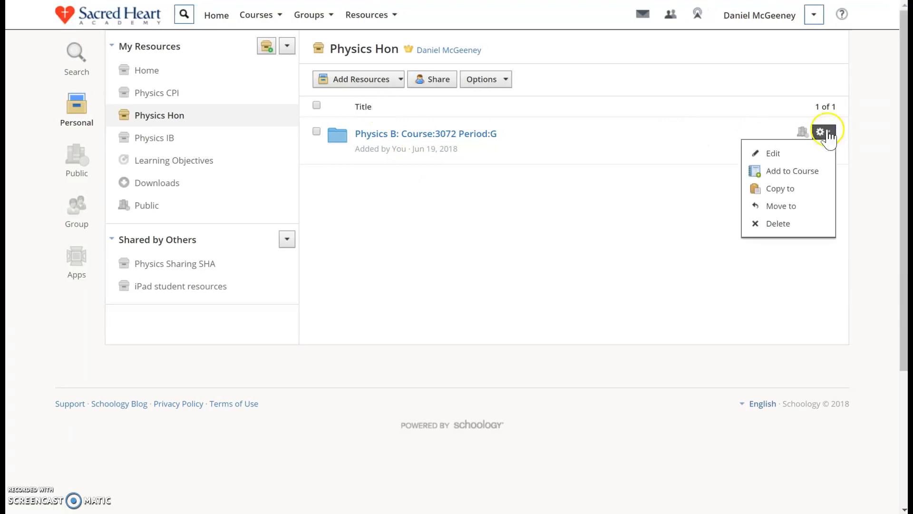
pyautogui.click(775, 156)
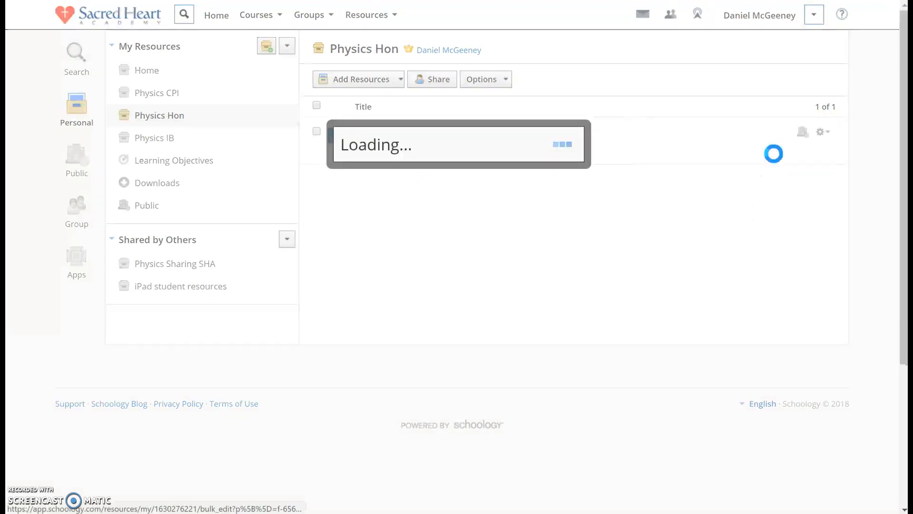
pyautogui.hotkey('ctrl', 'a')
pyautogui.write('Ph')
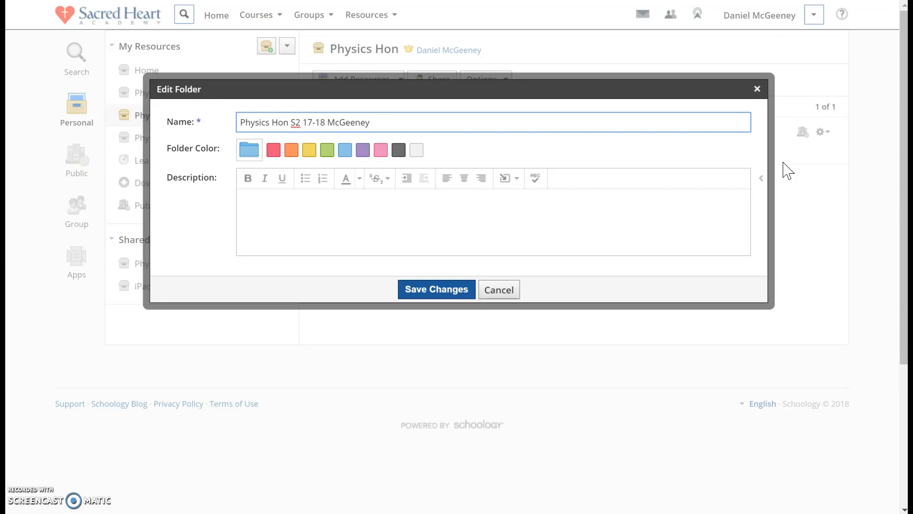
pyautogui.click(434, 288)
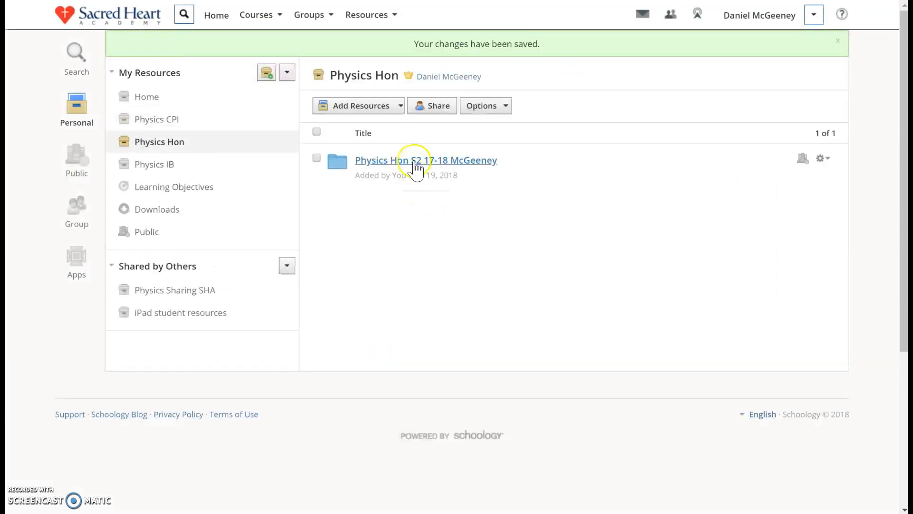
# Find the 2015-2016 Sem 1 group among the archived courses and open its PhysicsA Course:3062 Period:D course
pyautogui.click(263, 19)
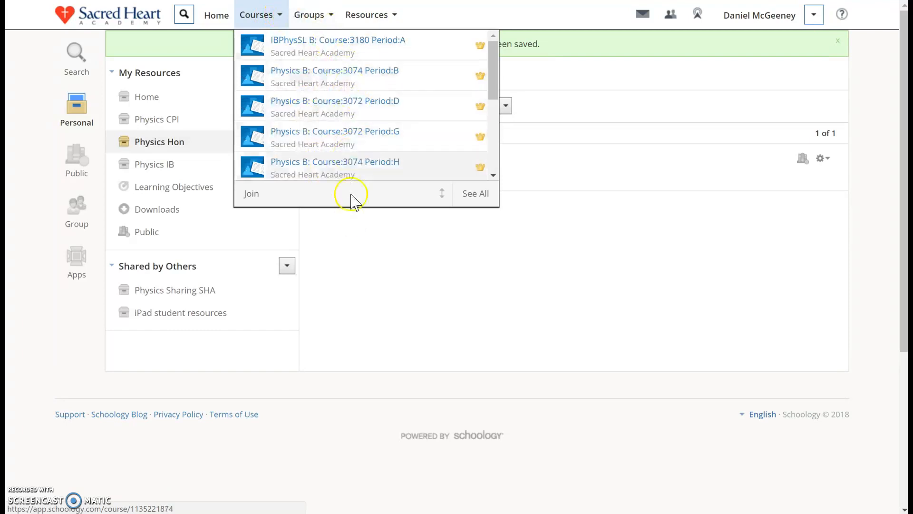
pyautogui.click(476, 194)
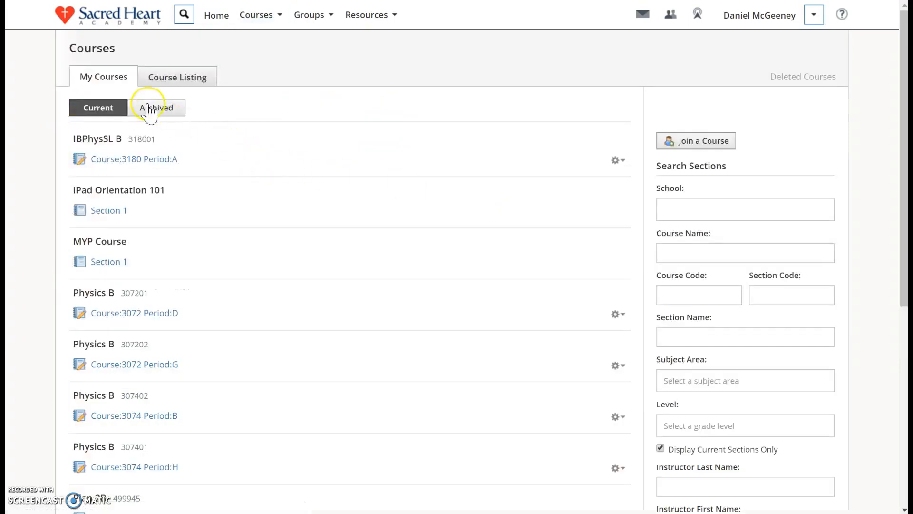
pyautogui.click(151, 110)
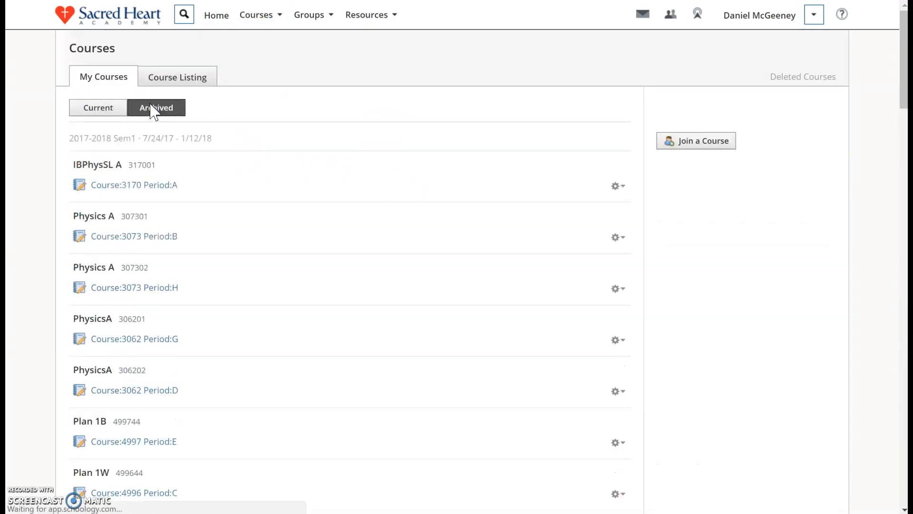
pyautogui.scroll(-15, 49, 124)
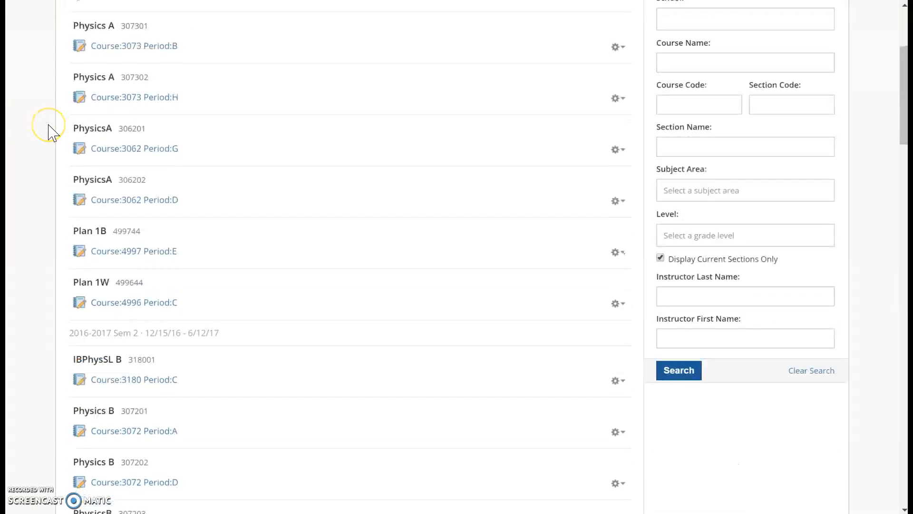
pyautogui.scroll(-14, 49, 125)
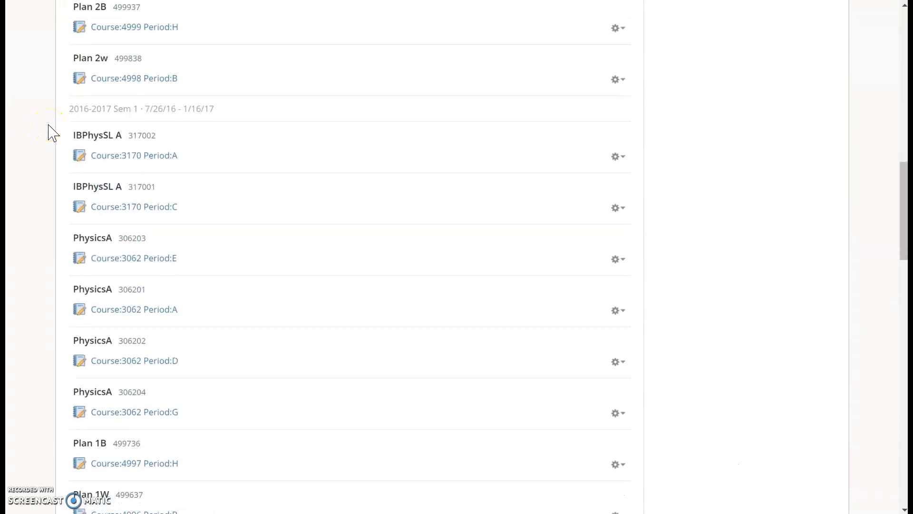
pyautogui.scroll(-8, 49, 124)
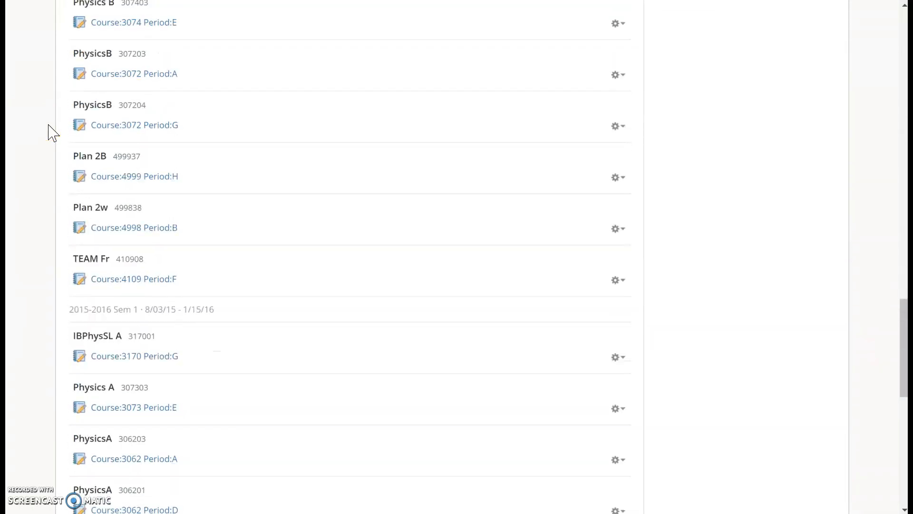
pyautogui.scroll(-1, 121, 113)
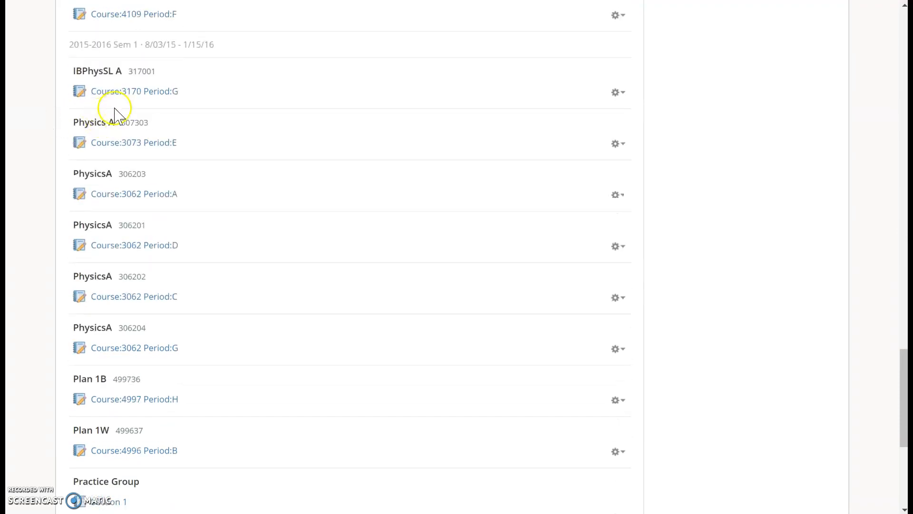
pyautogui.moveTo(83, 45); pyautogui.dragTo(227, 49)
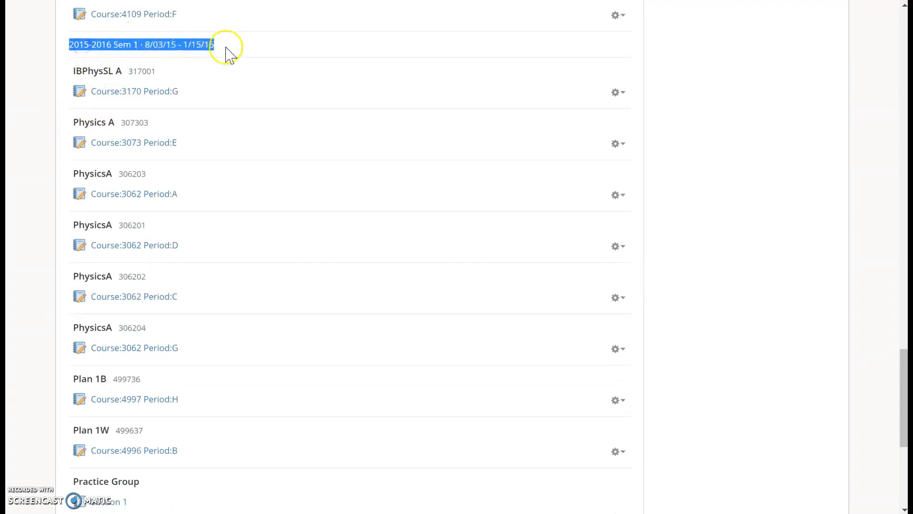
pyautogui.click(164, 252)
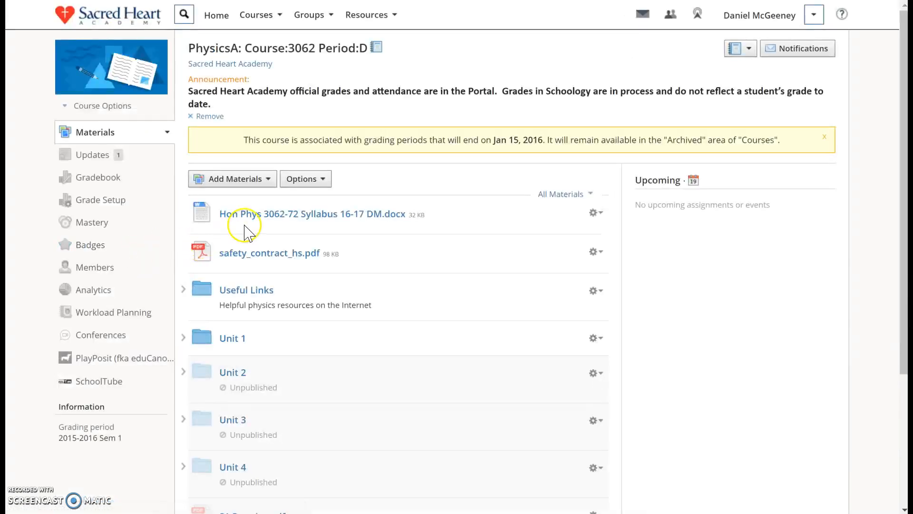
# Look through the materials inside the archived course's Unit 1 folder, and return to the course's main materials list
pyautogui.scroll(-4, 244, 232)
pyautogui.click(238, 155)
pyautogui.scroll(-10, 275, 184)
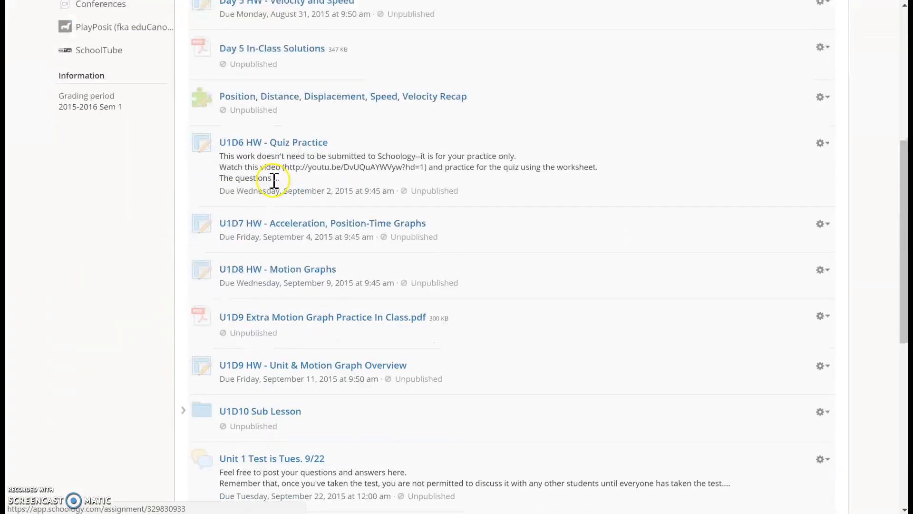
pyautogui.scroll(10, 281, 187)
pyautogui.click(274, 134)
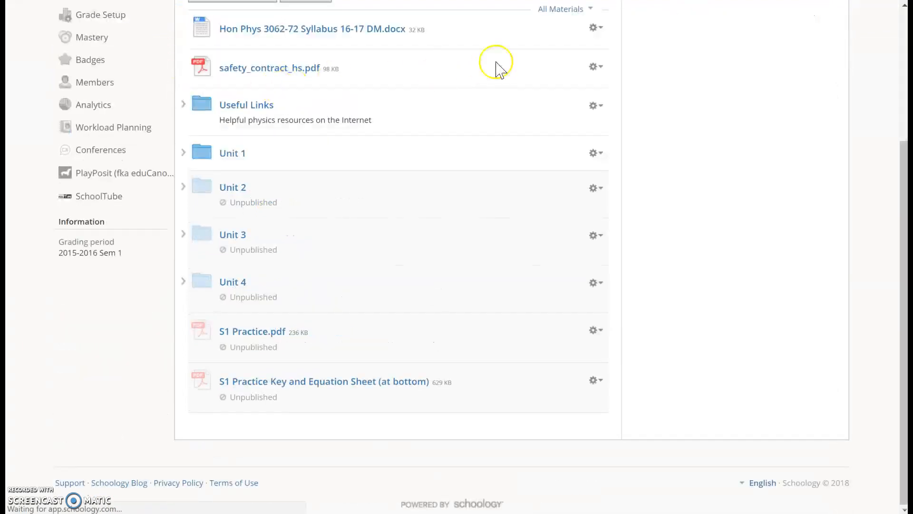
# Save the whole archived PhysicsA Course:3062 Period:D course to the Physics Hon collection as a folder with resources, without a parent folder
pyautogui.scroll(4, 460, 107)
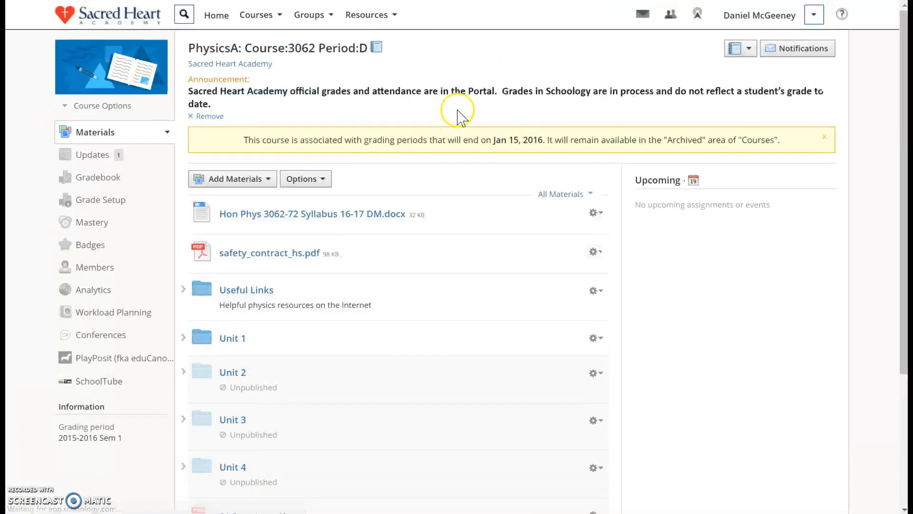
pyautogui.click(316, 187)
pyautogui.click(330, 219)
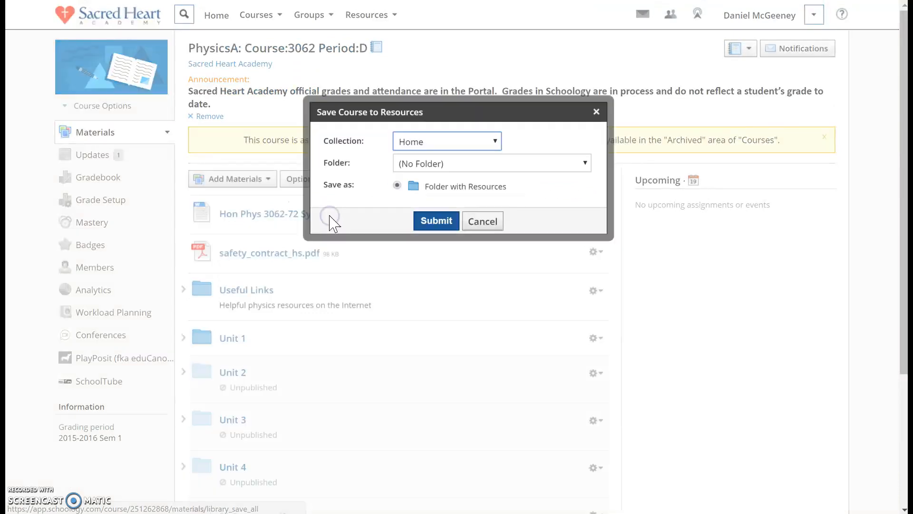
pyautogui.click(431, 145)
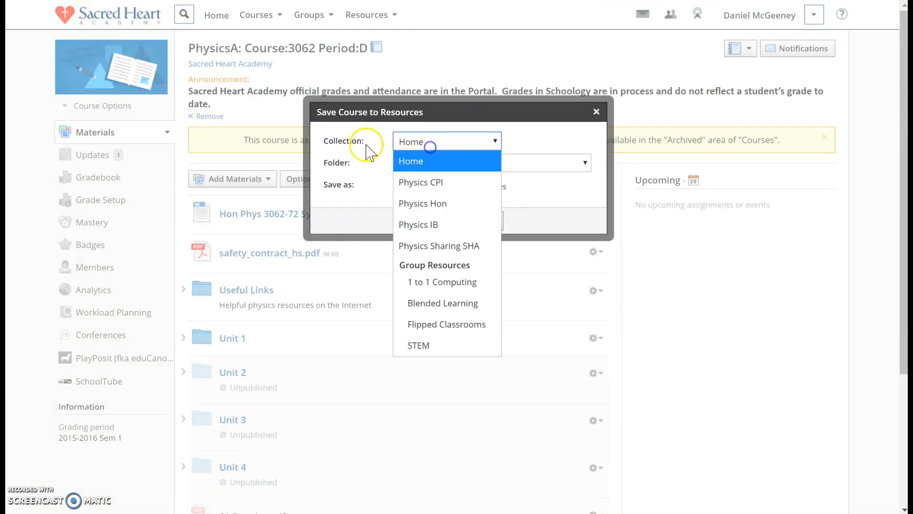
pyautogui.click(413, 205)
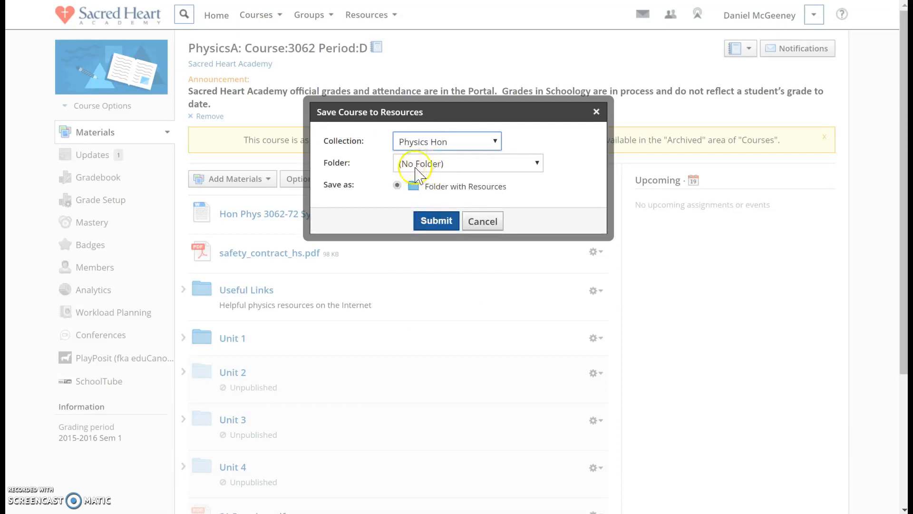
pyautogui.click(436, 221)
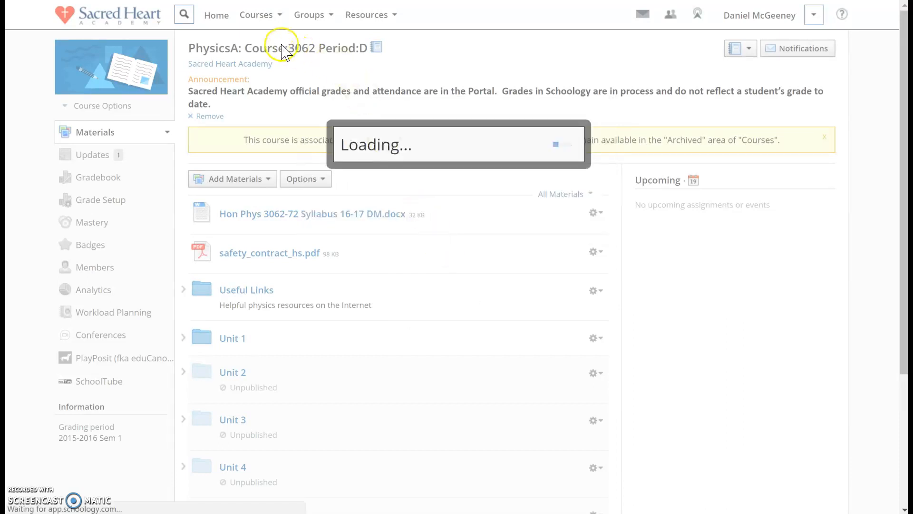
# Return to the personal resources and open the Physics Hon collection containing the saved archived course
pyautogui.click(365, 18)
pyautogui.click(385, 46)
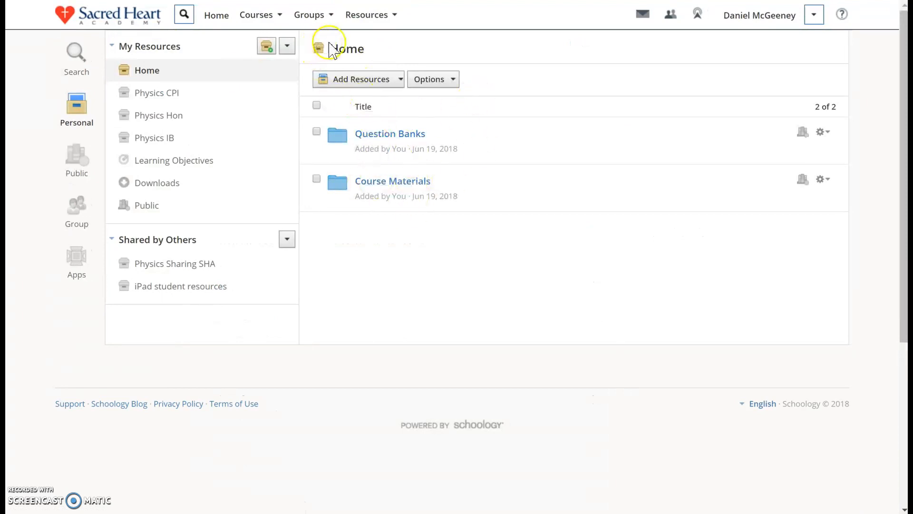
pyautogui.click(354, 52)
pyautogui.click(351, 53)
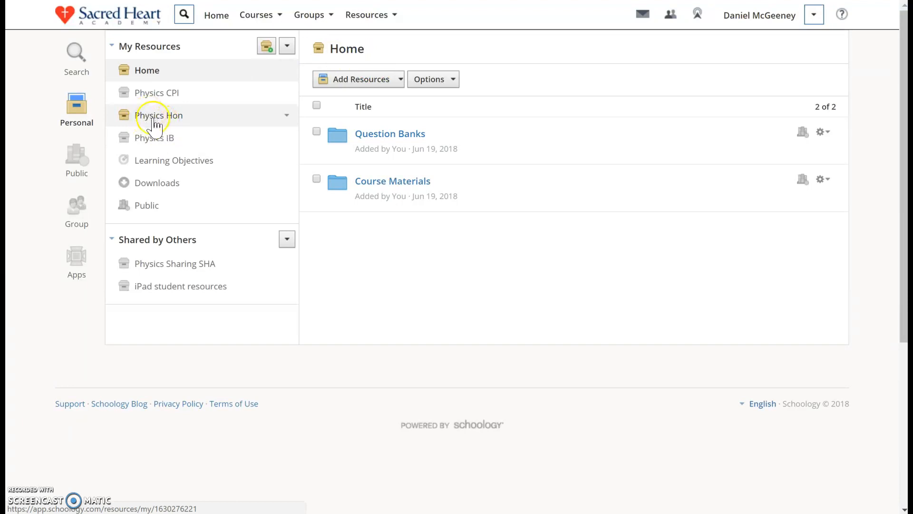
pyautogui.click(171, 115)
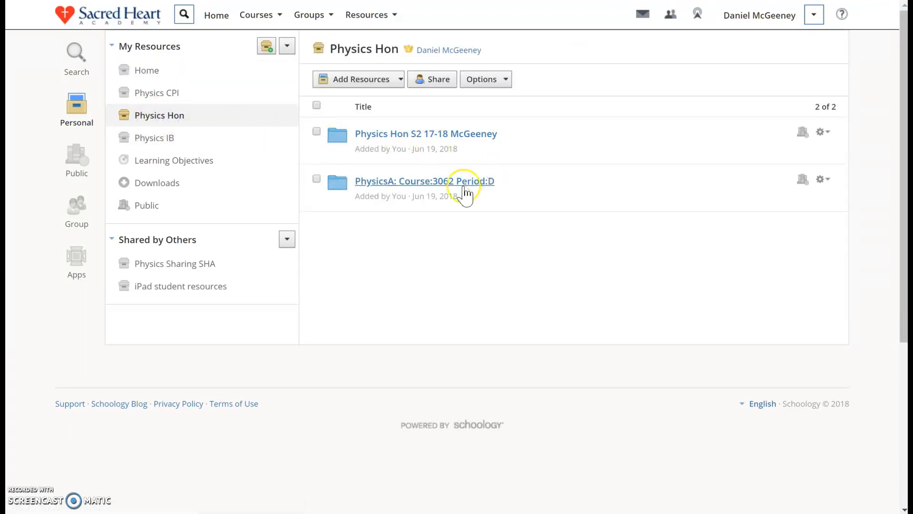
# Rename the PhysicsA Course:3062 Period:D folder as "Physics Hon S1 15-16" followed by the teacher's surname, and save the changes
pyautogui.click(822, 182)
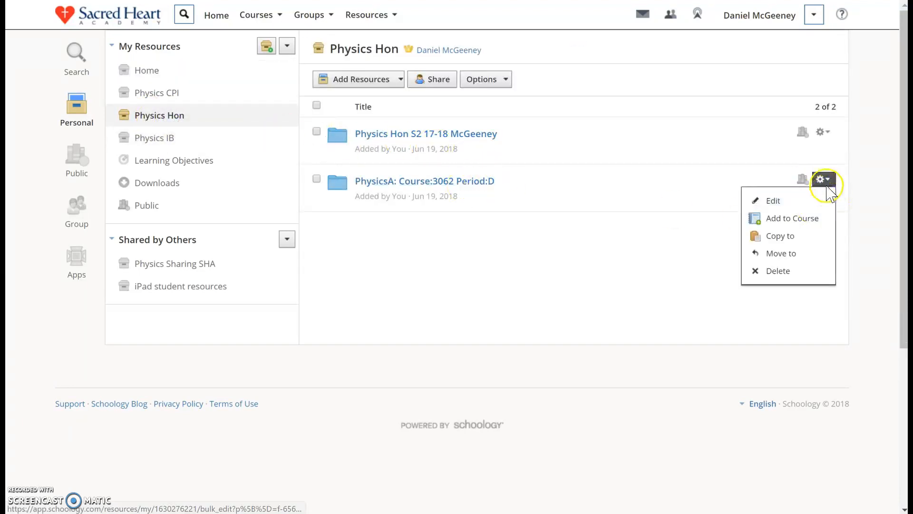
pyautogui.click(772, 201)
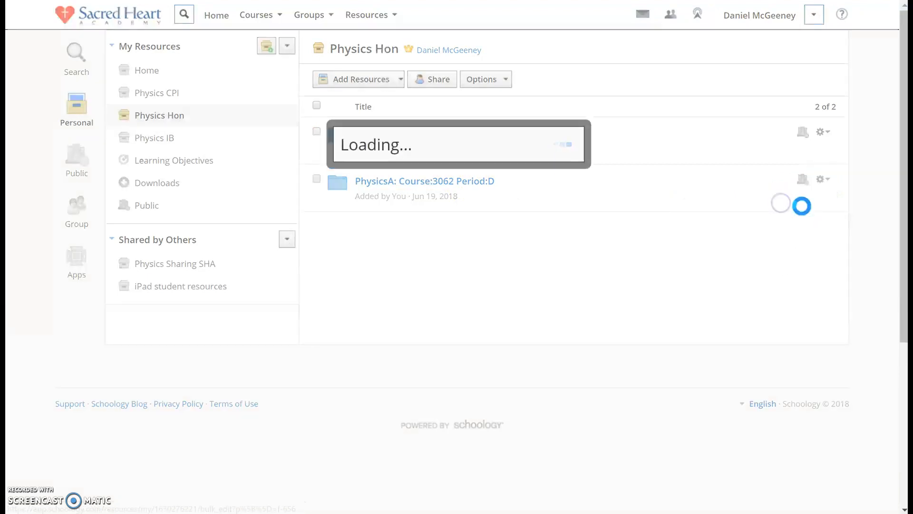
pyautogui.hotkey('ctrl', 'a')
pyautogui.write('Mc')
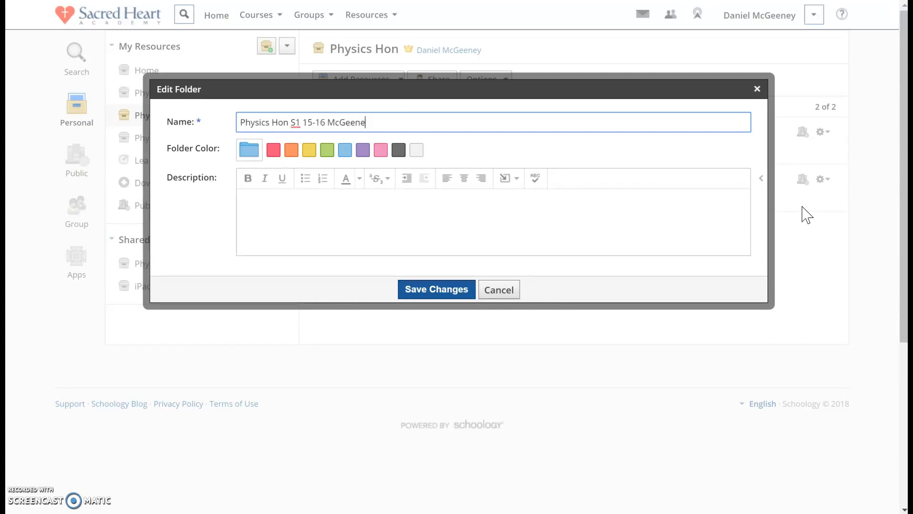
pyautogui.click(421, 290)
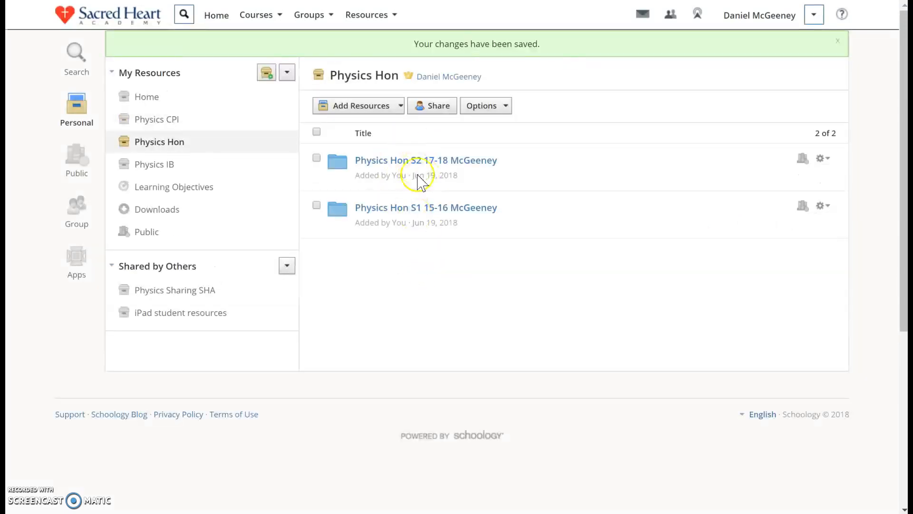
pyautogui.click(257, 14)
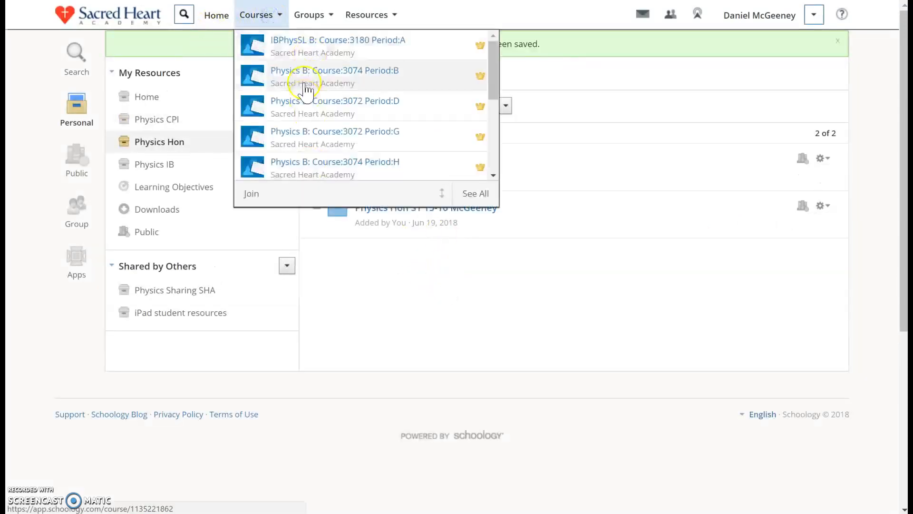
pyautogui.click(360, 19)
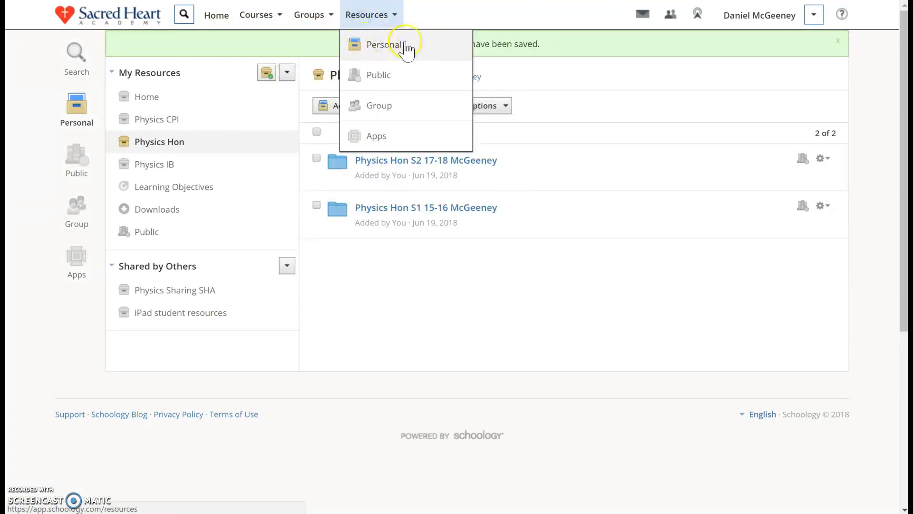